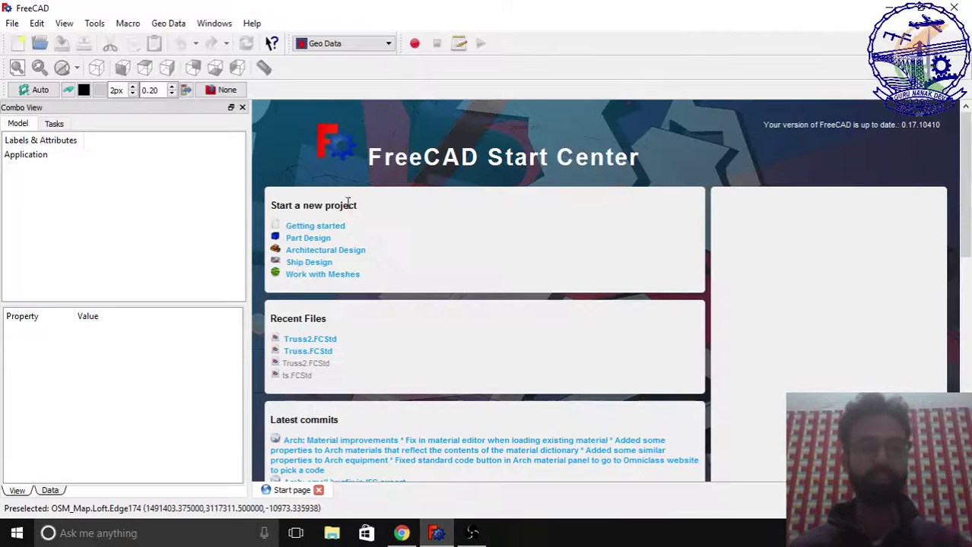
- Open the workbench selector to see the available workbenches, with Geo Data current
{"action": "left_click", "coordinate": [366, 44]}
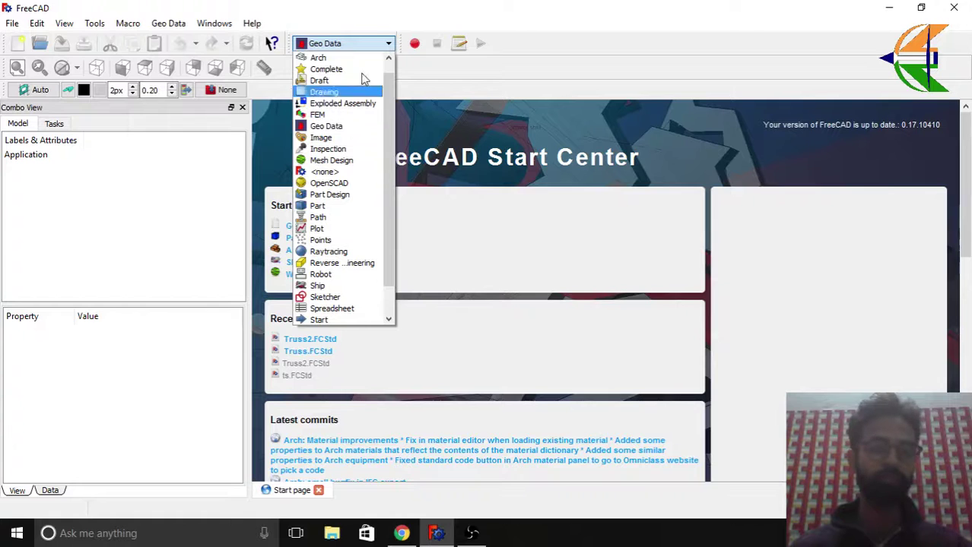
- Keep Geo Data, create a new empty Unnamed document with Ctrl+N, and list the workbenches again
{"action": "left_click", "coordinate": [373, 42]}
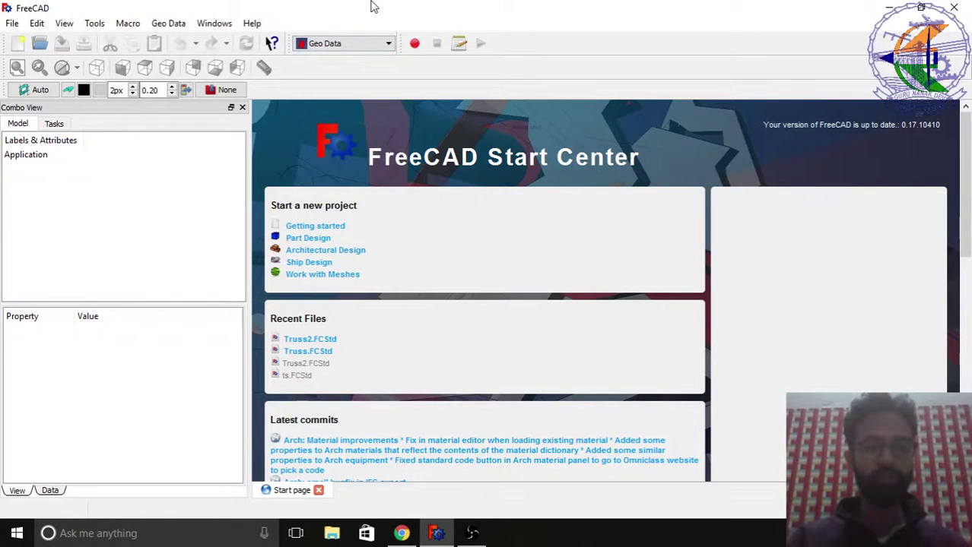
{"action": "key", "text": "ctrl+n"}
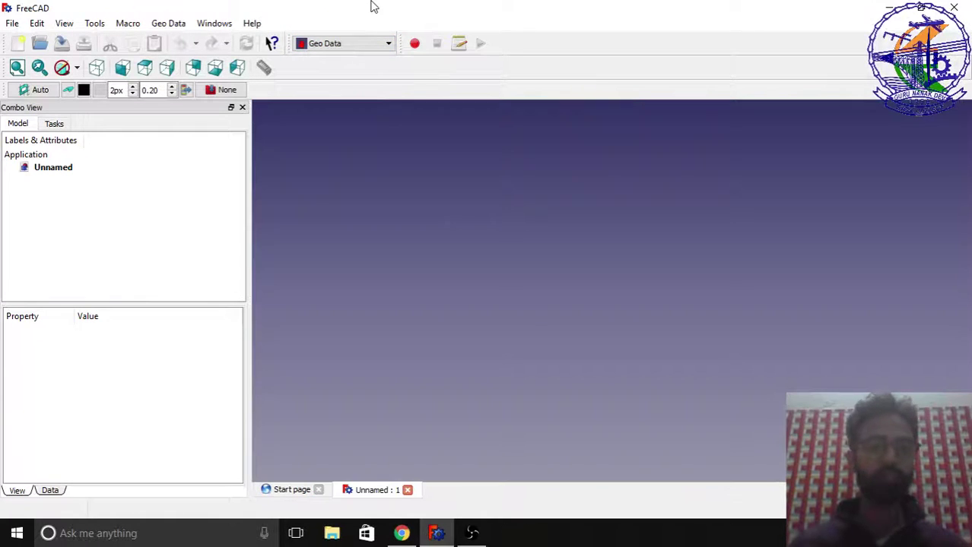
{"action": "left_click", "coordinate": [378, 43]}
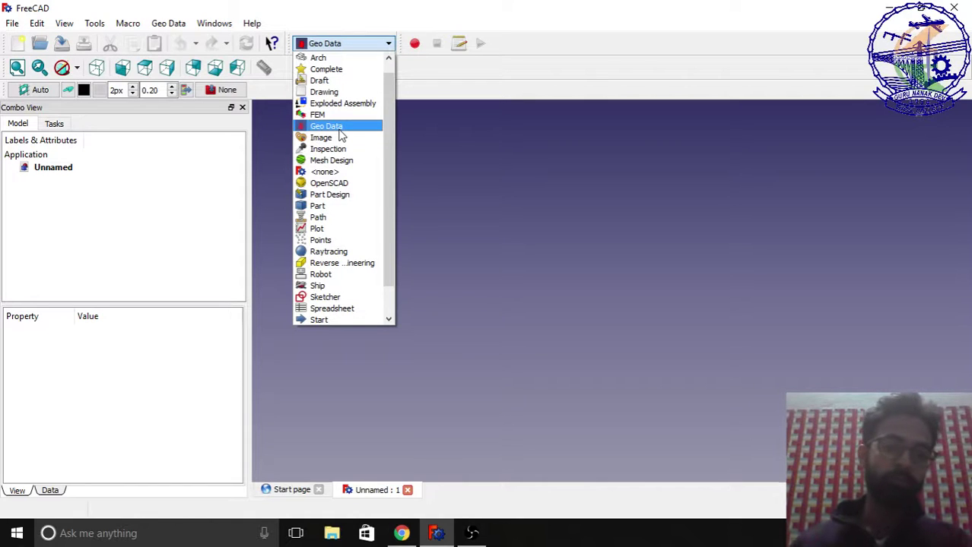
{"action": "scroll", "coordinate": [386, 144], "scroll_direction": "up", "scroll_amount": 1}
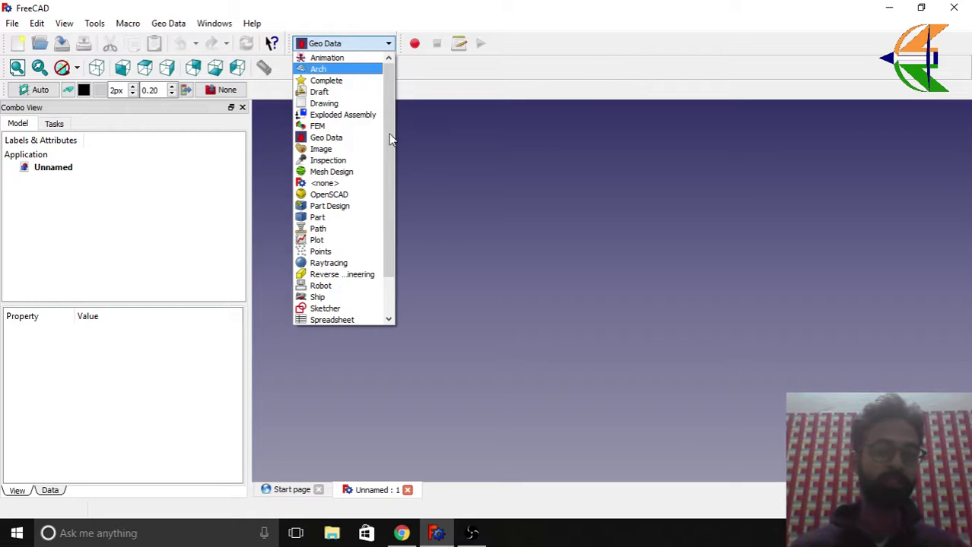
- Keep Geo Data as the workbench and show its menu of import commands
{"action": "left_click", "coordinate": [355, 137]}
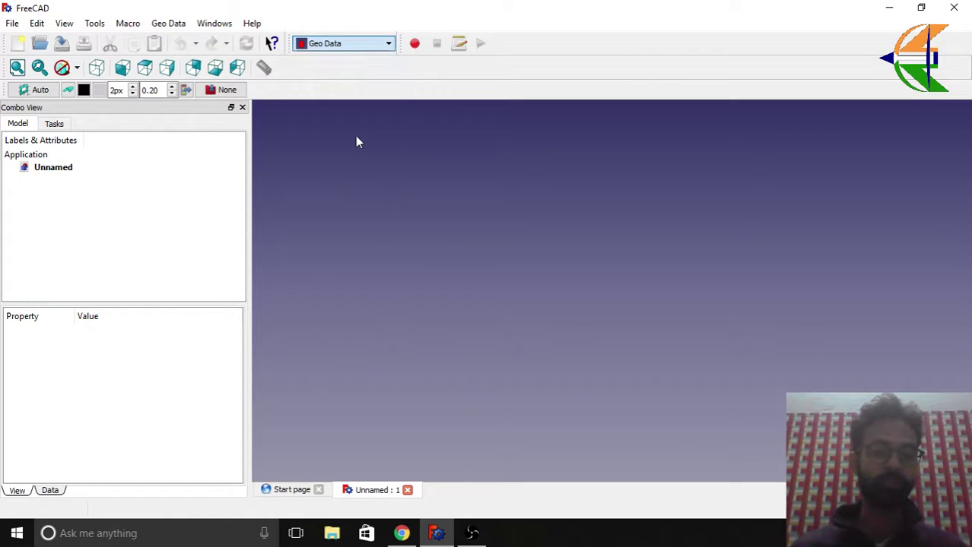
{"action": "left_click", "coordinate": [171, 24]}
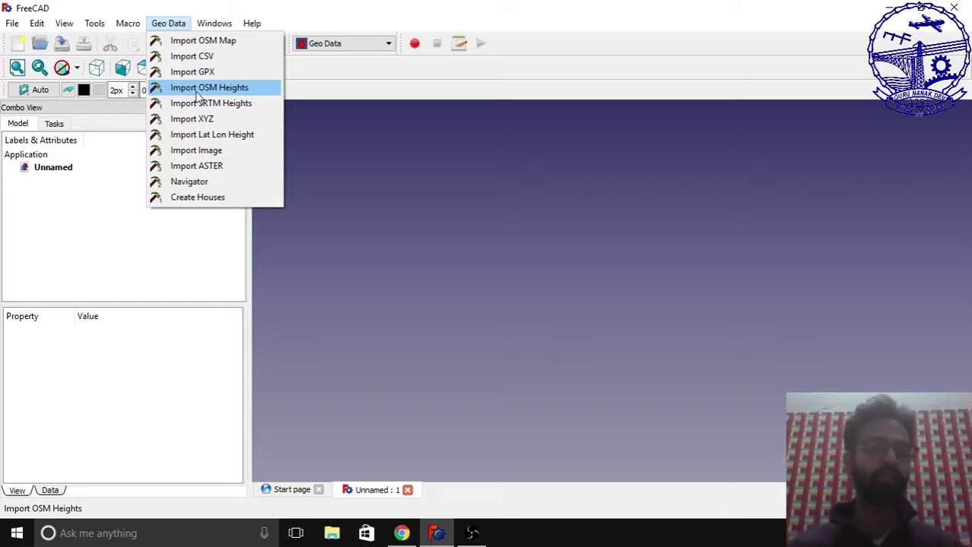
- Start Geo Data > Import OSM Map and move its settings dialog aside
{"action": "left_click", "coordinate": [203, 41]}
{"action": "left_click_drag", "start_coordinate": [386, 184], "coordinate": [463, 25]}
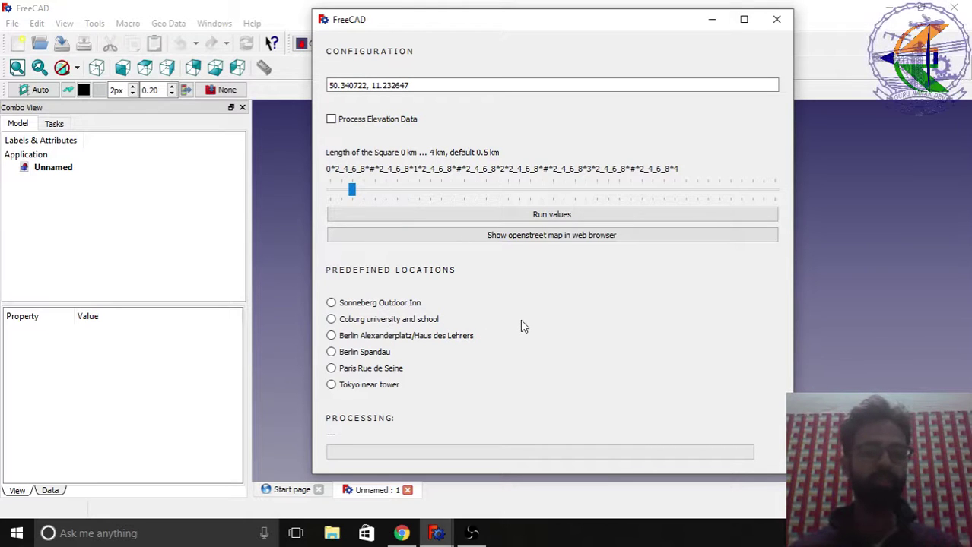
- Show the default location in the browser, then go to the Google results for the college's coordinates
{"action": "left_click", "coordinate": [377, 241]}
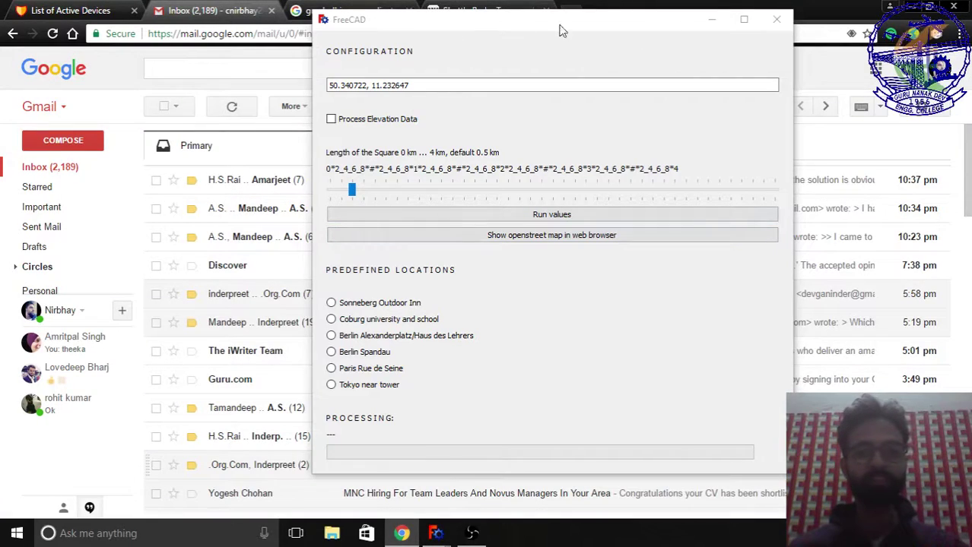
{"action": "left_click", "coordinate": [712, 19]}
{"action": "left_click", "coordinate": [451, 6]}
{"action": "left_click", "coordinate": [386, 7]}
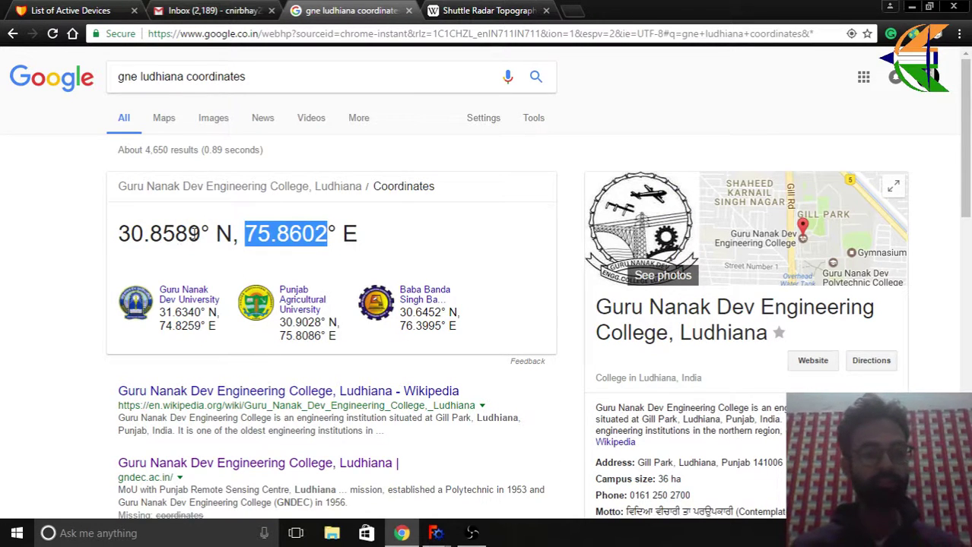
- Copy the latitude 30.8589 from Google into the FreeCAD OSM import latitude field
{"action": "left_click", "coordinate": [193, 236]}
{"action": "left_click_drag", "start_coordinate": [201, 234], "coordinate": [120, 244]}
{"action": "key", "text": "ctrl+c"}
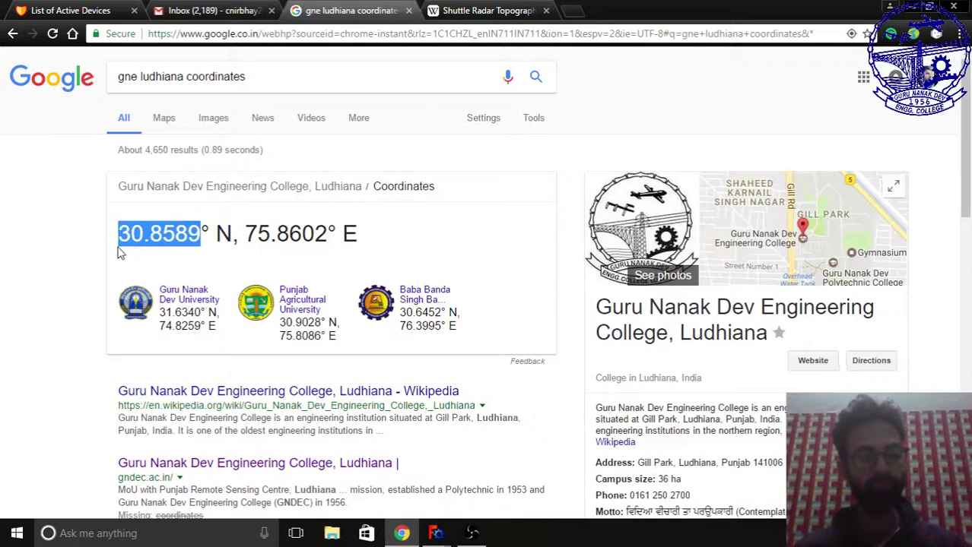
{"action": "left_click", "coordinate": [435, 533]}
{"action": "left_click", "coordinate": [502, 467]}
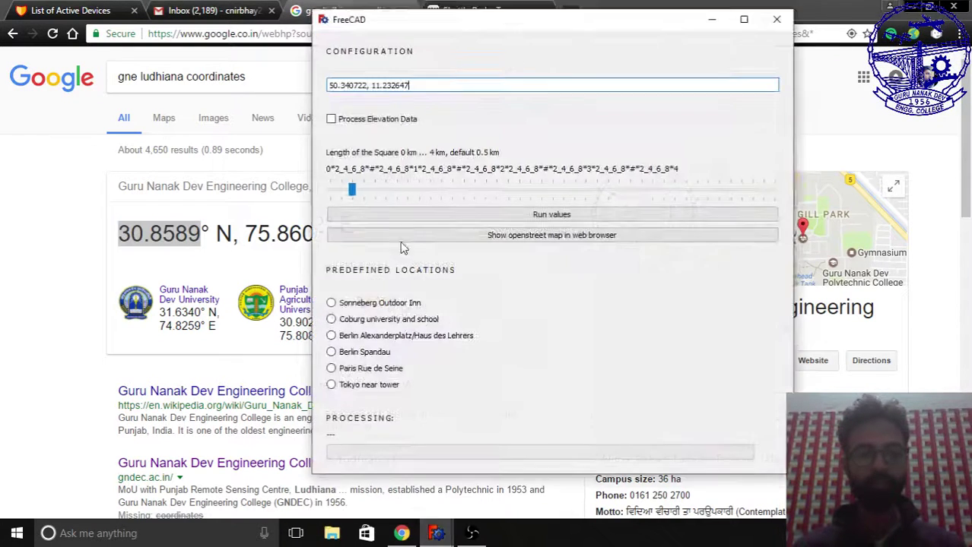
{"action": "left_click_drag", "start_coordinate": [368, 86], "coordinate": [357, 88]}
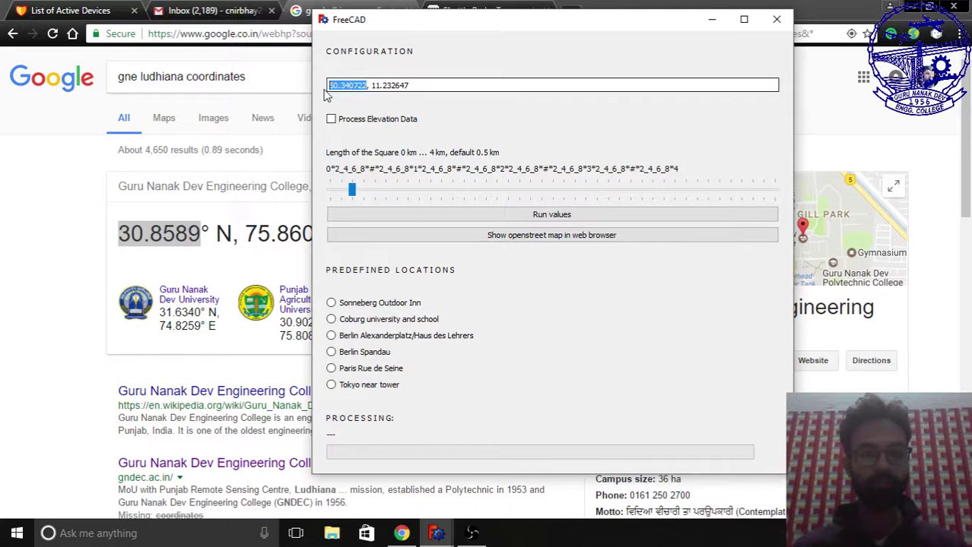
{"action": "key", "text": "ctrl+v"}
- Copy the longitude 75.8602 from Google into the FreeCAD OSM import longitude field
{"action": "left_click_drag", "start_coordinate": [435, 23], "coordinate": [542, 20]}
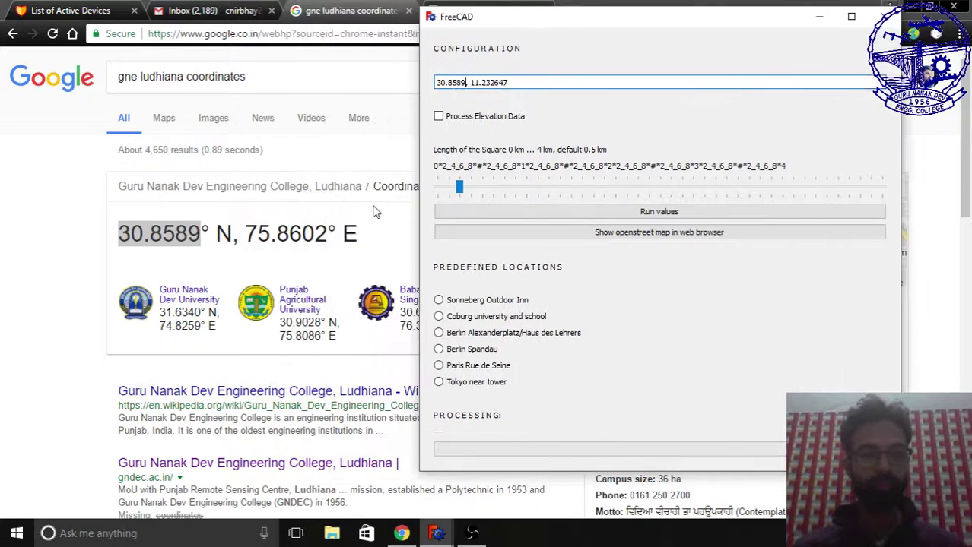
{"action": "left_click_drag", "start_coordinate": [328, 233], "coordinate": [245, 233]}
{"action": "key", "text": "ctrl+c"}
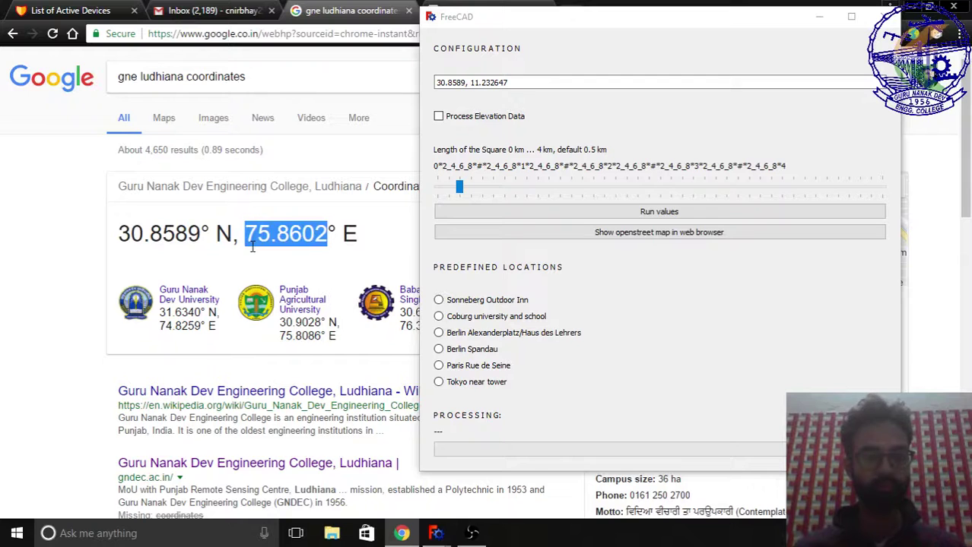
{"action": "left_click_drag", "start_coordinate": [527, 81], "coordinate": [490, 85]}
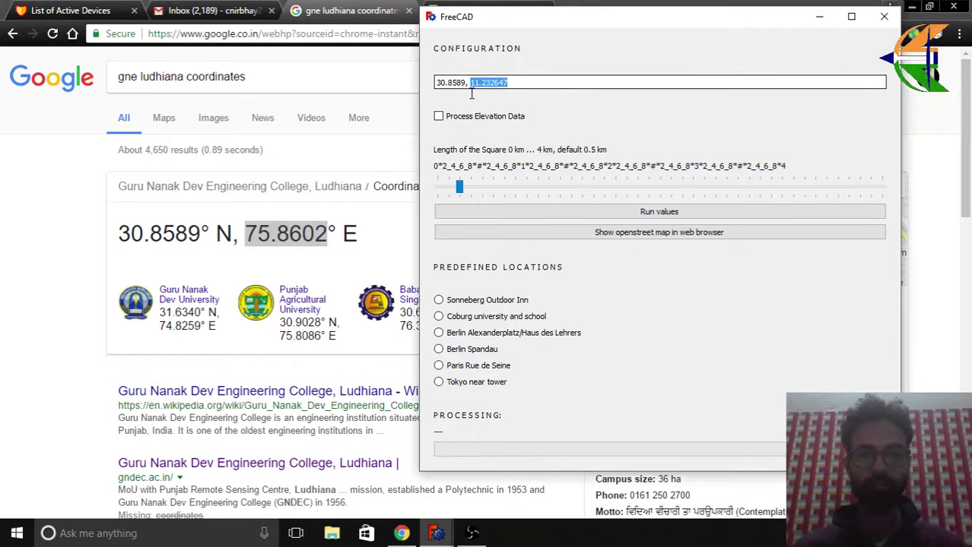
{"action": "key", "text": "ctrl+v"}
{"action": "left_click", "coordinate": [436, 534]}
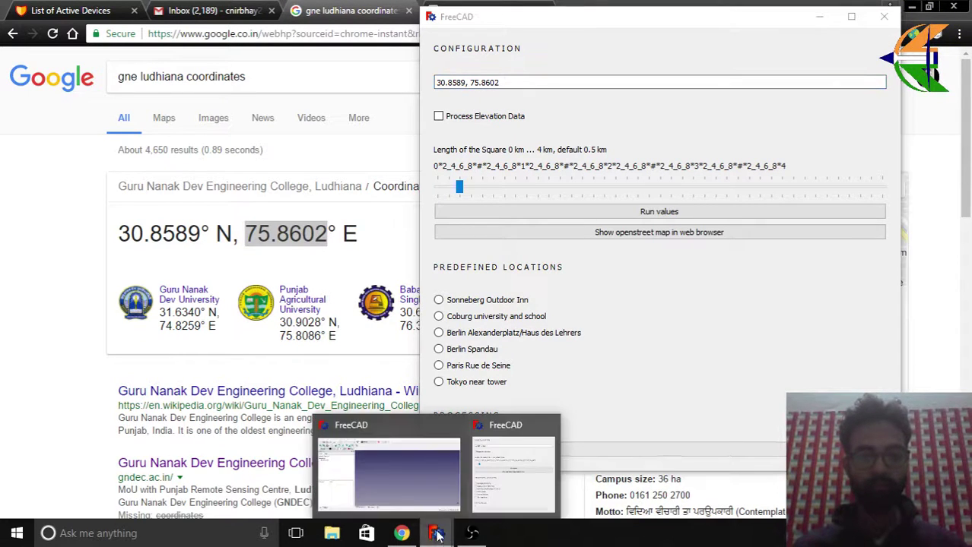
{"action": "left_click", "coordinate": [396, 489]}
- Enlarge the import square, run the OSM import for 30.8589, 75.8602, and inspect the imported map
{"action": "left_click_drag", "start_coordinate": [571, 19], "coordinate": [506, 25]}
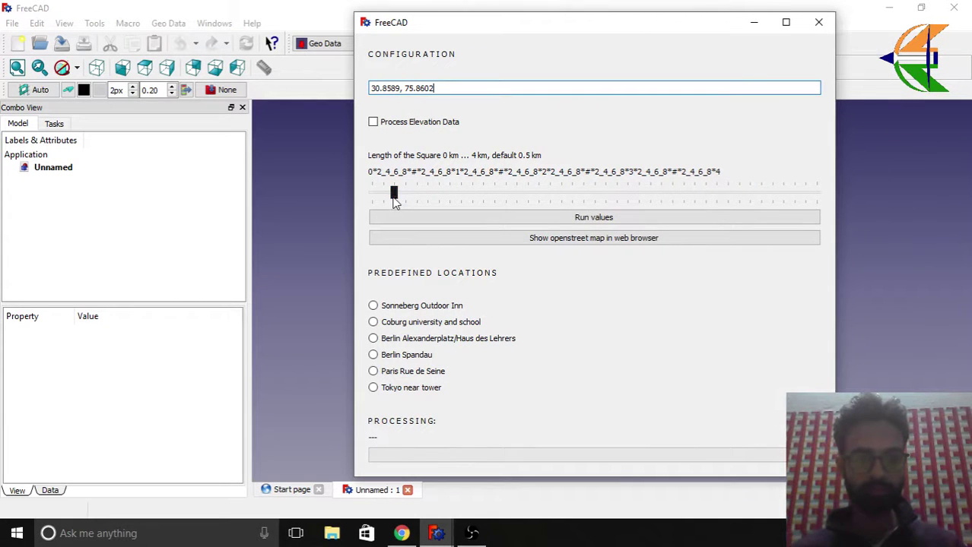
{"action": "left_click_drag", "start_coordinate": [393, 196], "coordinate": [417, 194]}
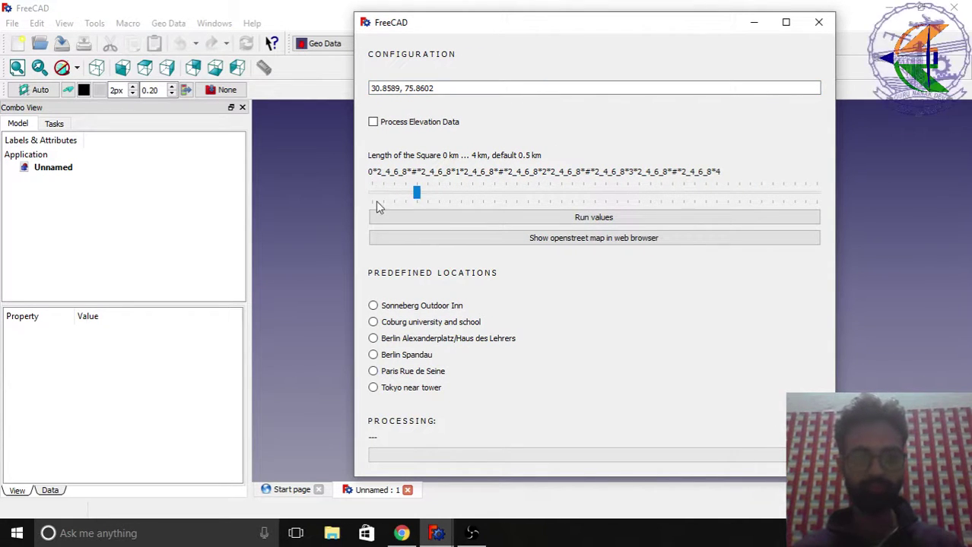
{"action": "left_click", "coordinate": [597, 219]}
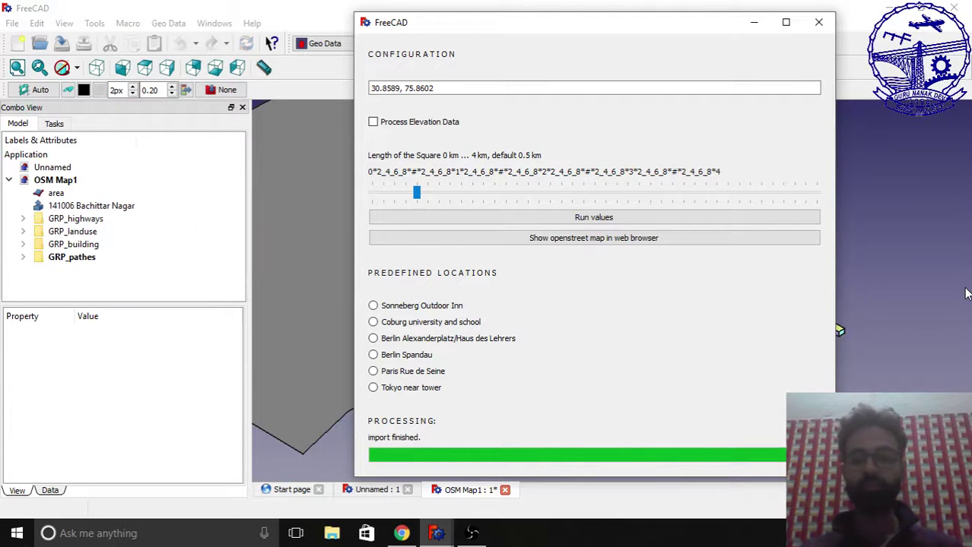
{"action": "left_click", "coordinate": [818, 22]}
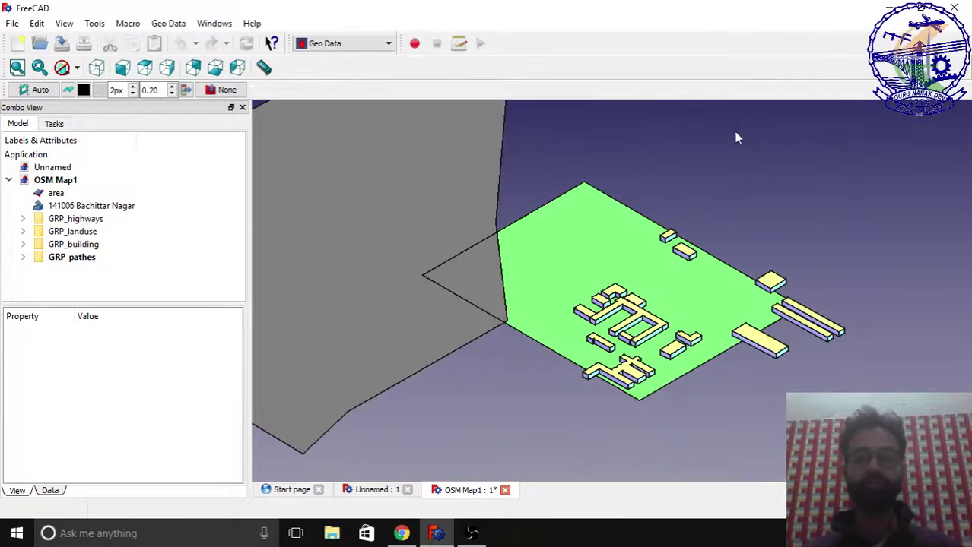
{"action": "middle_click_drag", "start_coordinate": [737, 137], "coordinate": [616, 212]}
{"action": "left_click", "coordinate": [616, 213]}
{"action": "scroll", "coordinate": [447, 232], "scroll_direction": "up", "scroll_amount": 3}
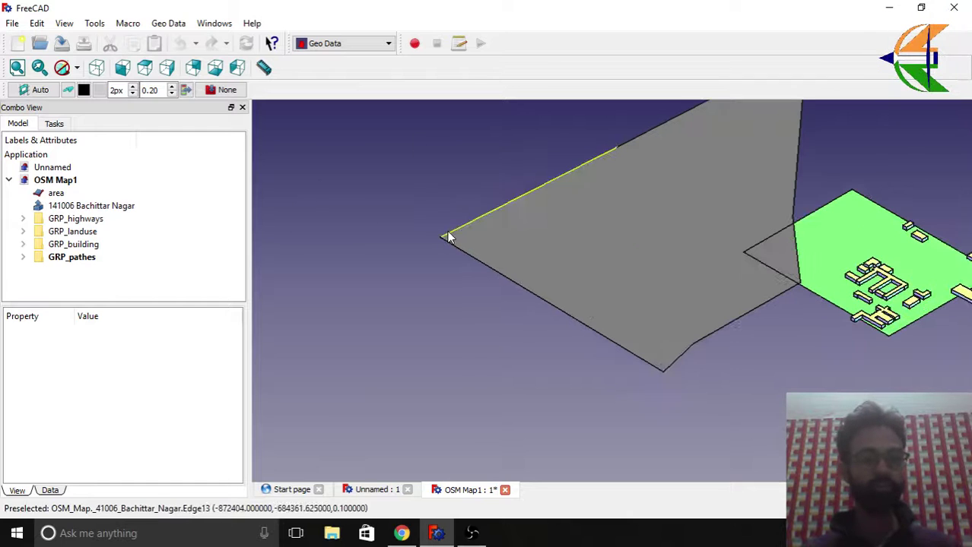
- Show the highways, landuse and path groups of OSM Map1 in an isometric view
{"action": "left_click", "coordinate": [108, 220]}
{"action": "key", "text": "space"}
{"action": "key", "text": "0"}
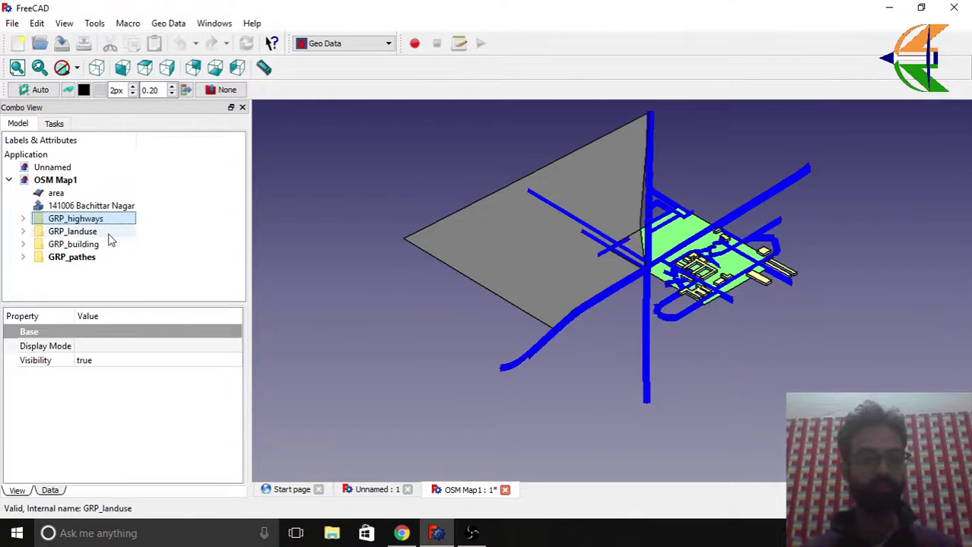
{"action": "left_click", "coordinate": [107, 235]}
{"action": "key", "text": "space"}
{"action": "left_click", "coordinate": [95, 244]}
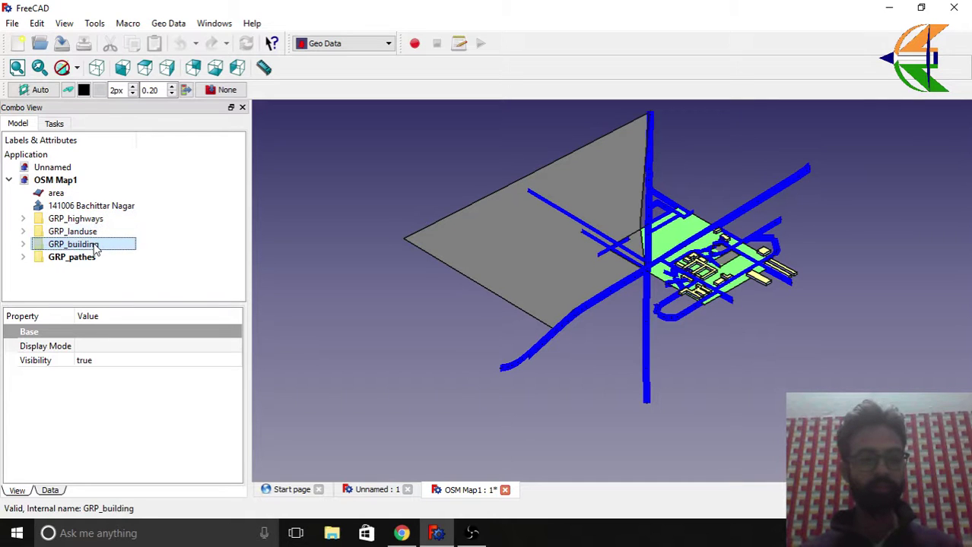
{"action": "left_click", "coordinate": [85, 257]}
{"action": "key", "text": "space"}
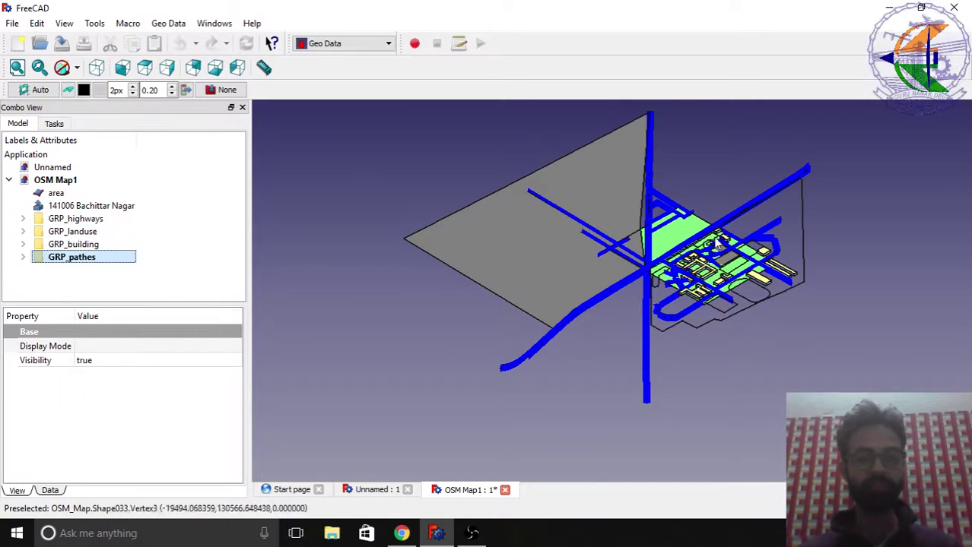
- Zoom and orbit to a tilted close-up view of the campus map
{"action": "scroll", "coordinate": [736, 251], "scroll_direction": "up", "scroll_amount": 2}
{"action": "middle_click_drag", "start_coordinate": [736, 247], "coordinate": [652, 342]}
{"action": "scroll", "coordinate": [625, 257], "scroll_direction": "up", "scroll_amount": 3}
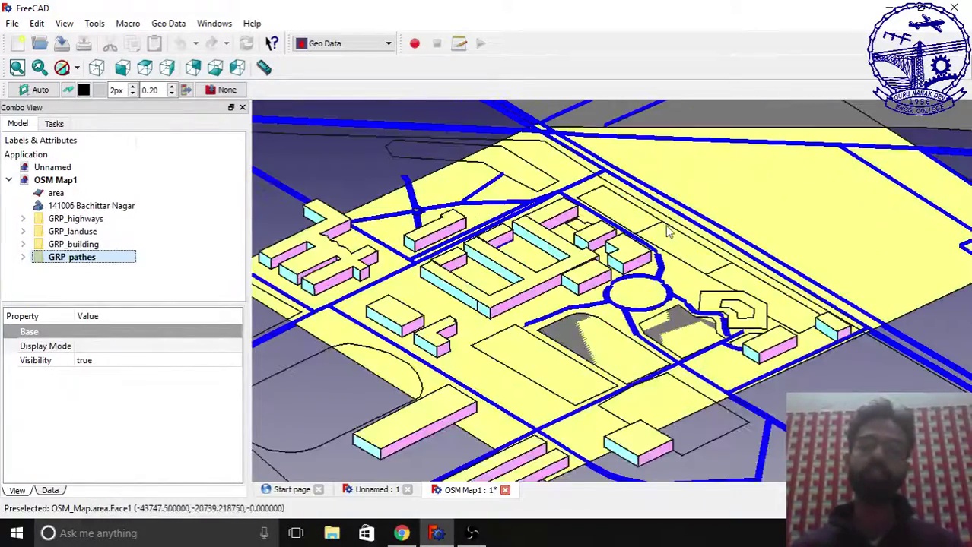
{"action": "scroll", "coordinate": [625, 257], "scroll_direction": "down", "scroll_amount": 3}
{"action": "scroll", "coordinate": [623, 260], "scroll_direction": "up", "scroll_amount": 3}
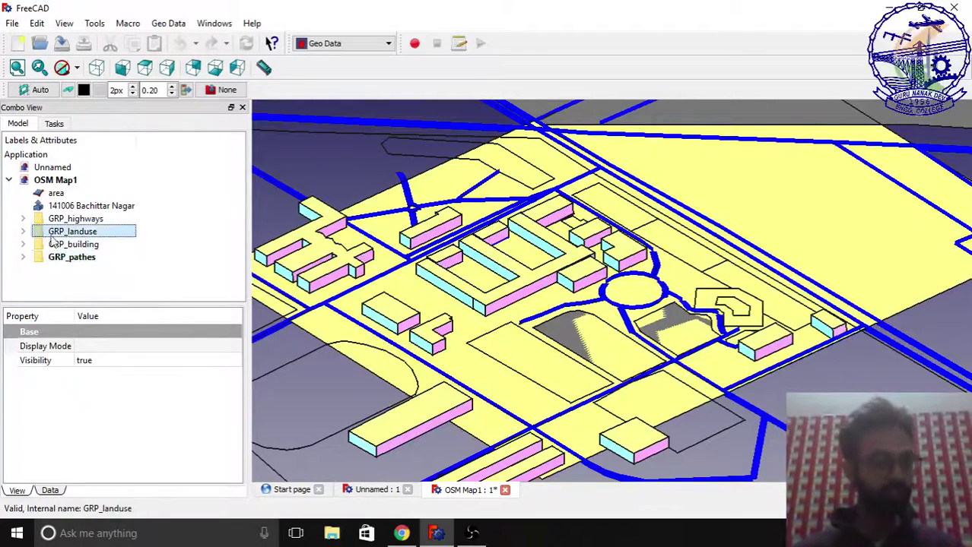
- Expand GRP_building, widen the tree, and highlight the Electronics & communication Engineering building
{"action": "left_click", "coordinate": [23, 244]}
{"action": "scroll", "coordinate": [86, 236], "scroll_direction": "down", "scroll_amount": 2}
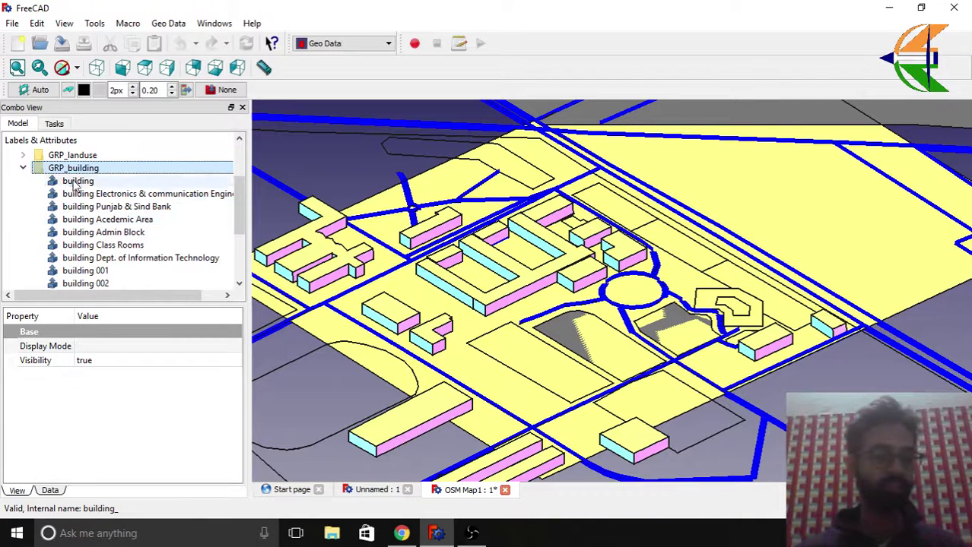
{"action": "left_click", "coordinate": [76, 182]}
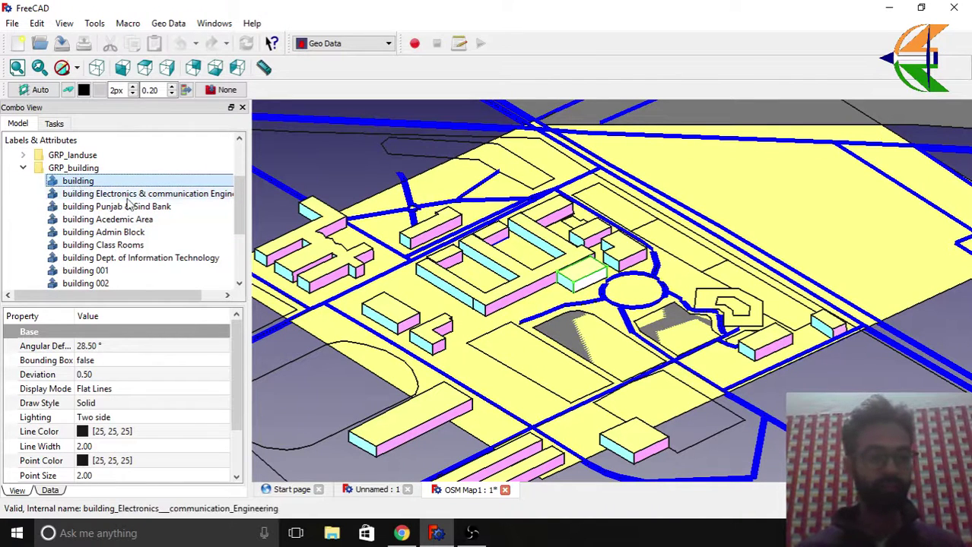
{"action": "left_click_drag", "start_coordinate": [248, 210], "coordinate": [297, 213]}
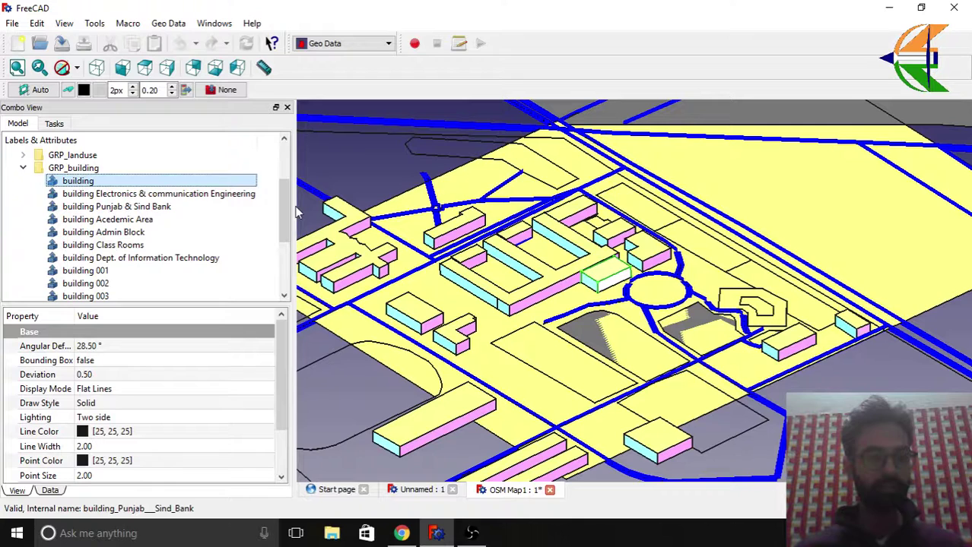
{"action": "left_click", "coordinate": [133, 194]}
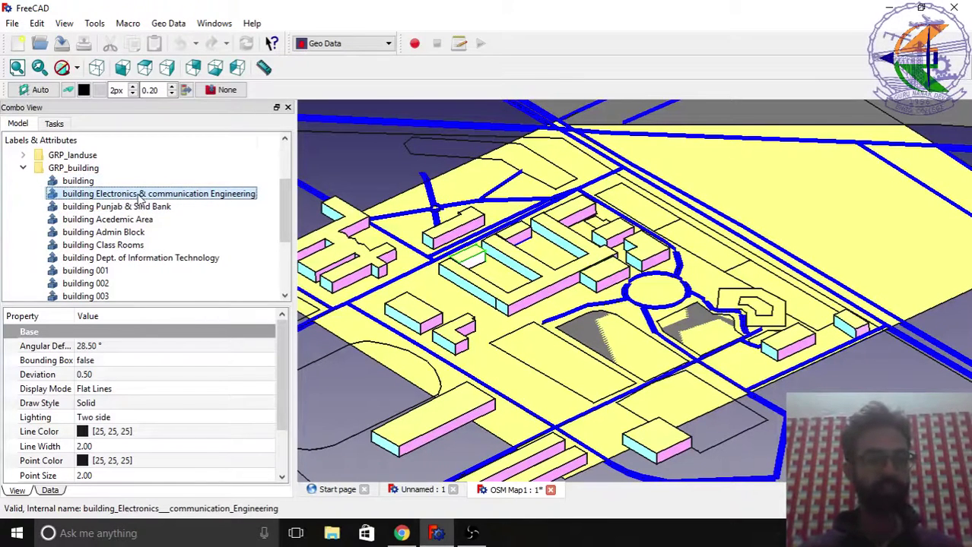
- Step through the campus buildings from Punjab & Sind Bank down to TRUST OFFICE
{"action": "key", "text": "Down"}
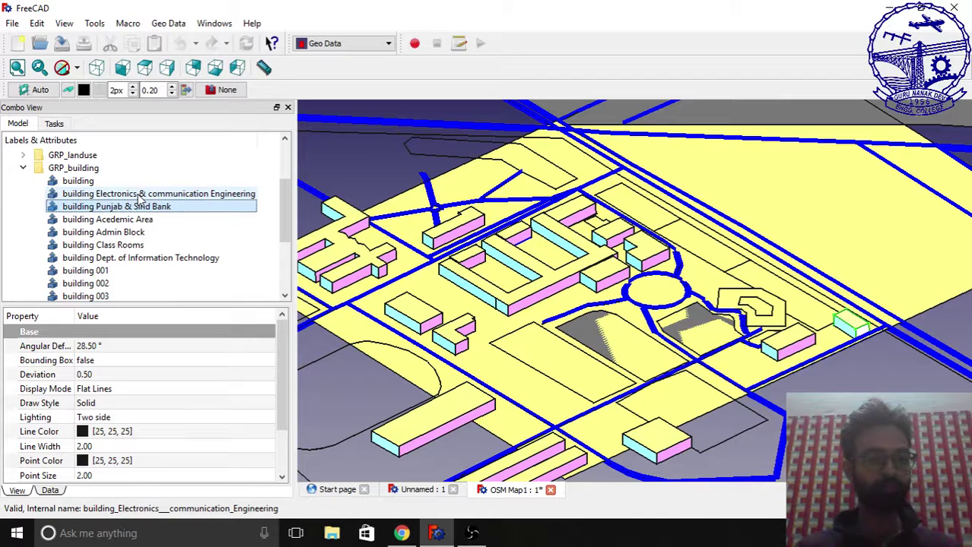
{"action": "key", "text": "Down"}
{"action": "key", "text": "Down"}
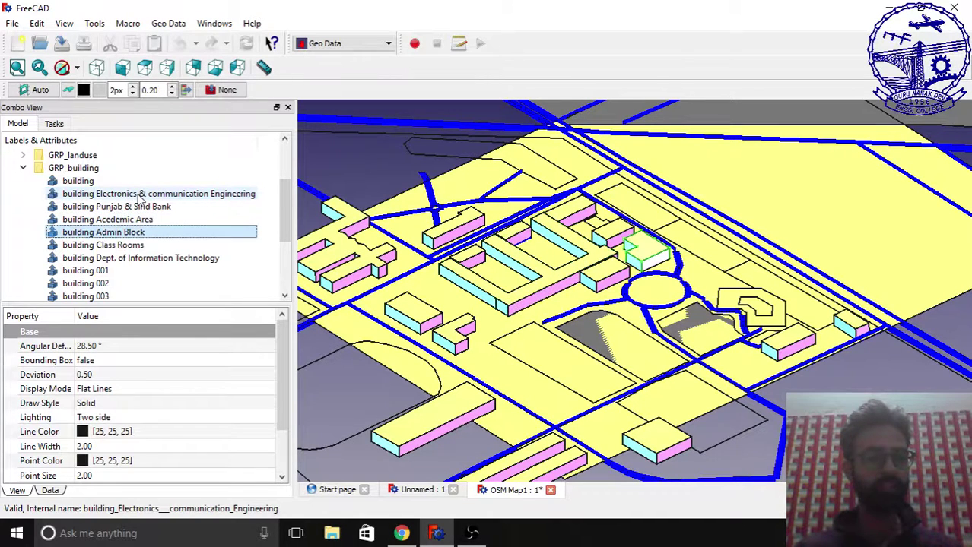
{"action": "key", "text": "Down"}
{"action": "key", "text": "Down"}
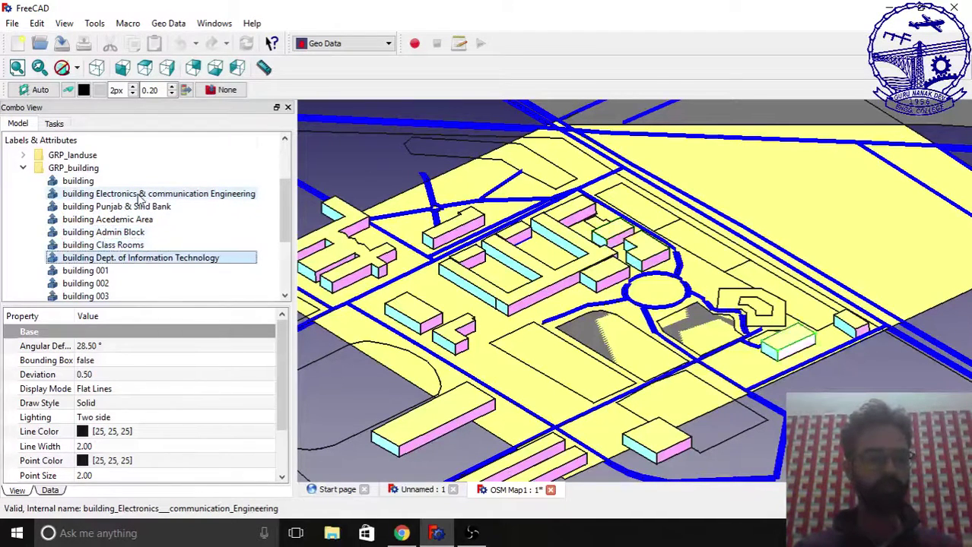
{"action": "key", "text": "Down"}
{"action": "key", "text": "Down"}
{"action": "key", "text": "Down"}
{"action": "key", "text": "Down"}
{"action": "key", "text": "Down"}
{"action": "key", "text": "Down"}
{"action": "key", "text": "Down"}
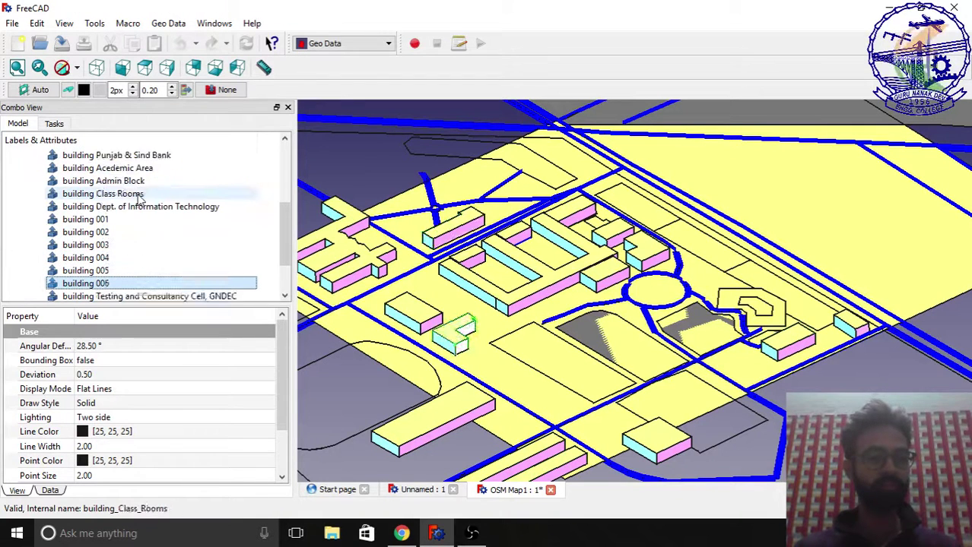
{"action": "key", "text": "Up"}
{"action": "key", "text": "Down"}
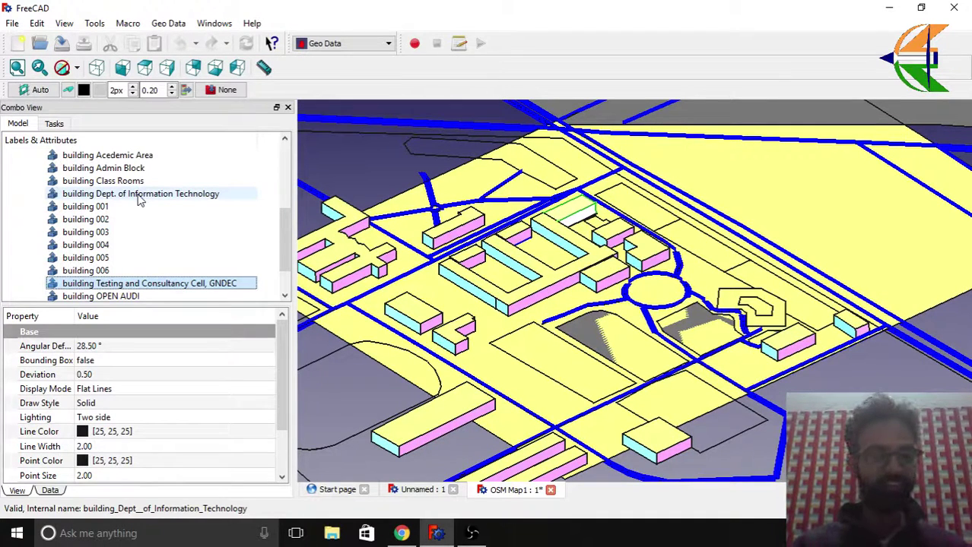
{"action": "key", "text": "Down"}
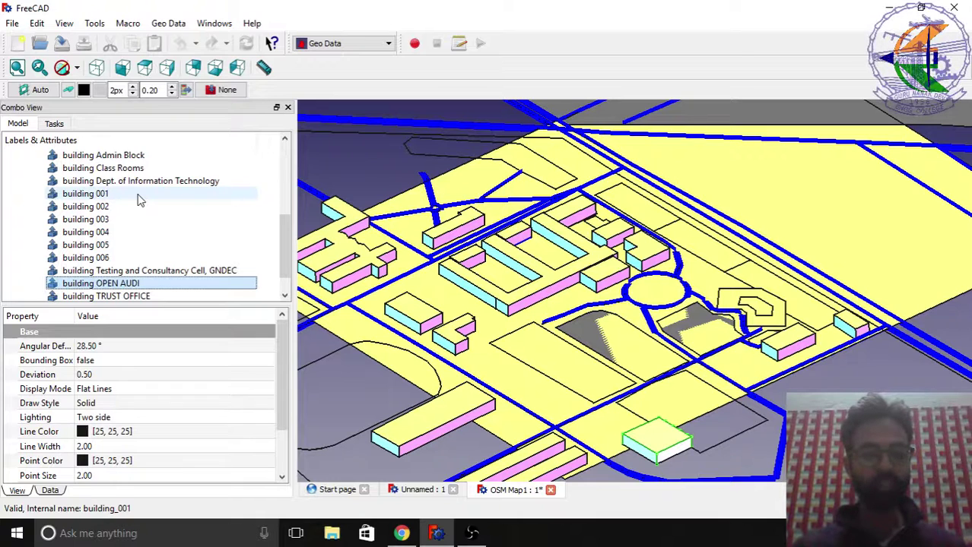
{"action": "key", "text": "Down"}
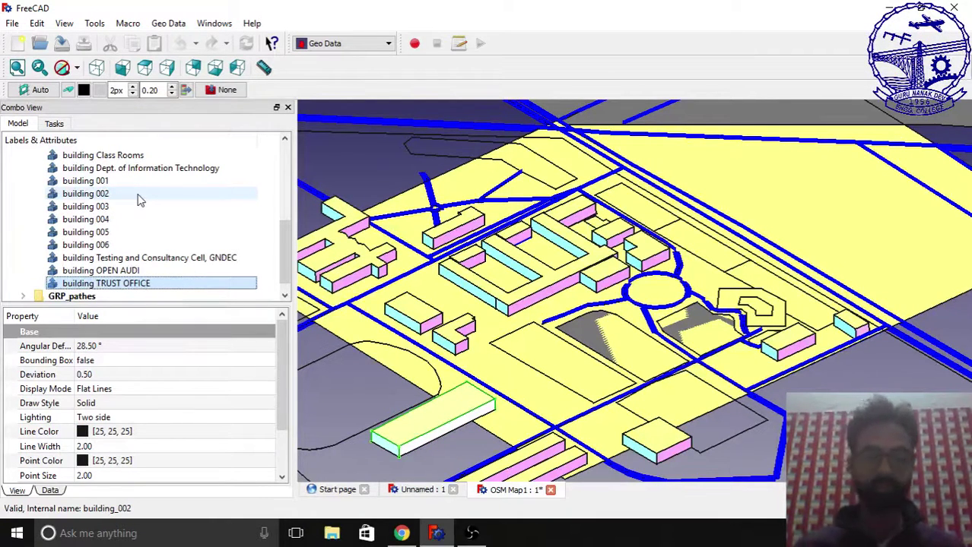
- Zoom out and orbit to view the whole mapped area
{"action": "scroll", "coordinate": [469, 232], "scroll_direction": "down", "scroll_amount": 4}
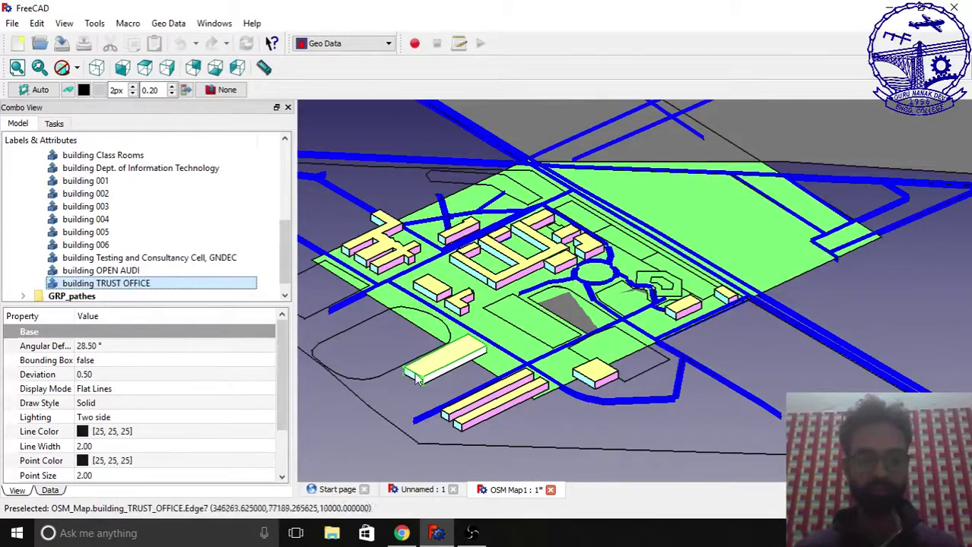
{"action": "scroll", "coordinate": [416, 380], "scroll_direction": "down", "scroll_amount": 5}
{"action": "scroll", "coordinate": [494, 380], "scroll_direction": "up", "scroll_amount": 7}
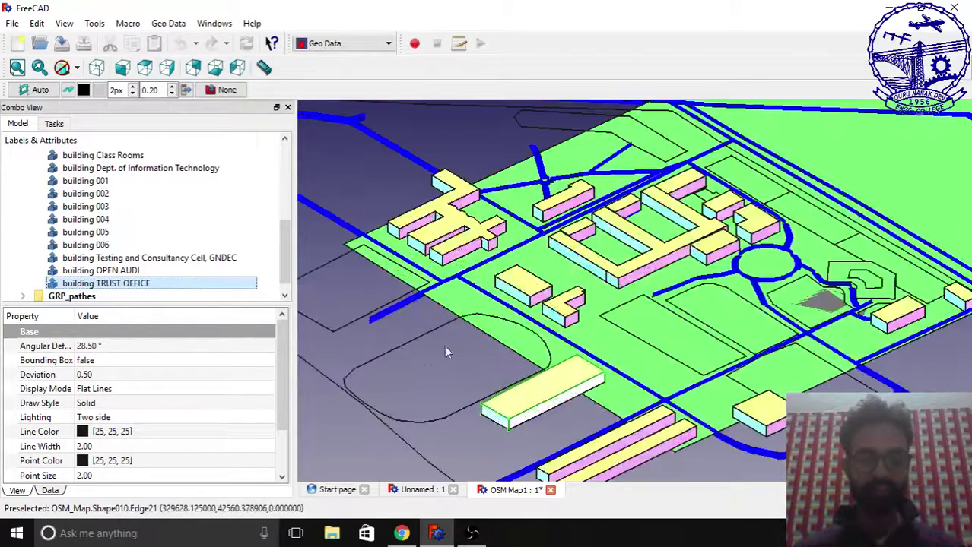
{"action": "scroll", "coordinate": [438, 372], "scroll_direction": "down", "scroll_amount": 6}
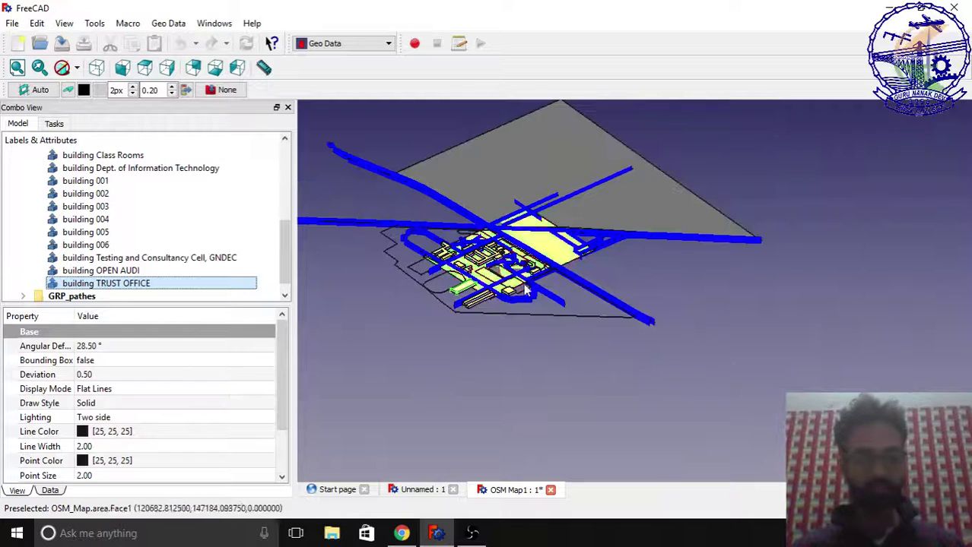
{"action": "middle_click_drag", "start_coordinate": [527, 289], "coordinate": [511, 332]}
{"action": "scroll", "coordinate": [152, 276], "scroll_direction": "down", "scroll_amount": 1}
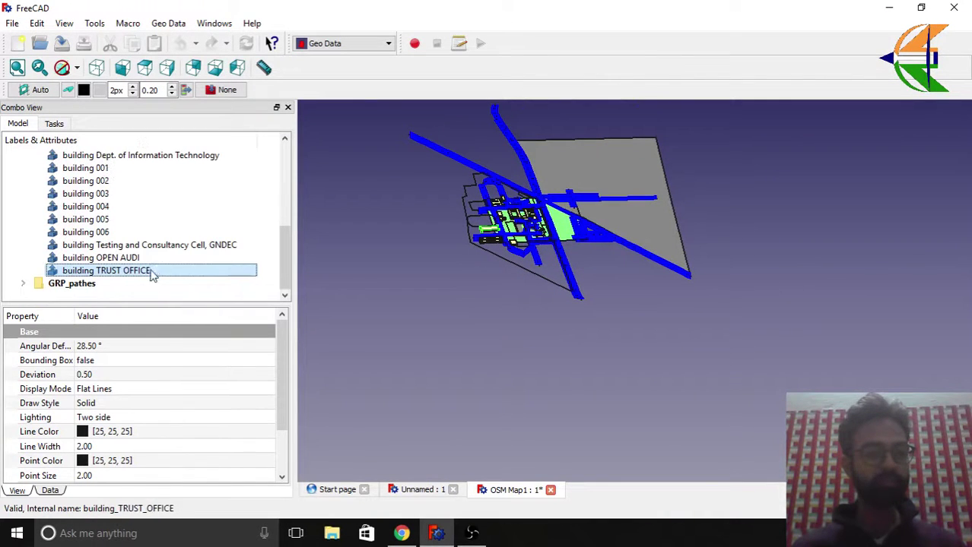
{"action": "left_click", "coordinate": [83, 285]}
{"action": "left_click", "coordinate": [23, 284]}
{"action": "scroll", "coordinate": [152, 228], "scroll_direction": "down", "scroll_amount": 3}
{"action": "left_click", "coordinate": [236, 244]}
{"action": "left_click", "coordinate": [236, 233]}
{"action": "scroll", "coordinate": [459, 212], "scroll_direction": "up", "scroll_amount": 6}
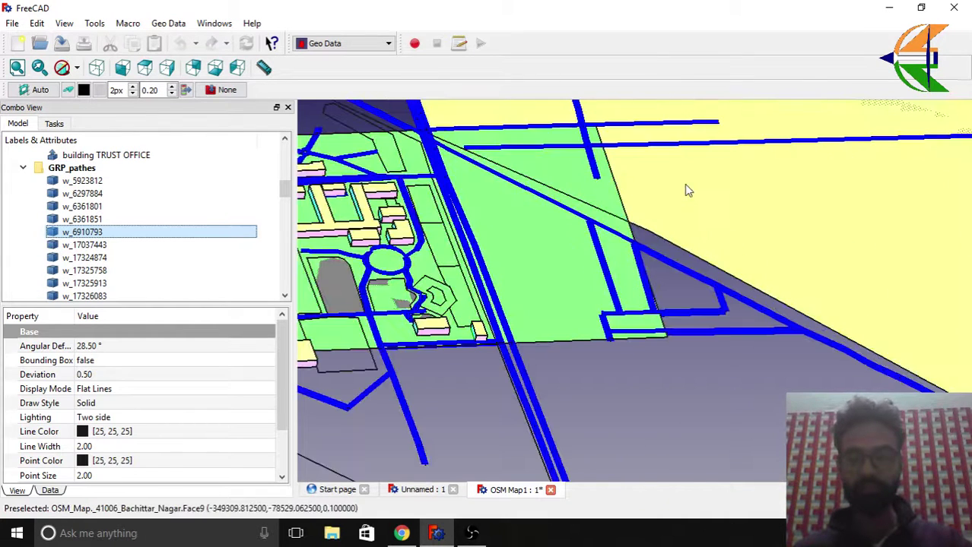
{"action": "key", "text": "Up"}
{"action": "key", "text": "Up"}
{"action": "key", "text": "Up"}
{"action": "left_click", "coordinate": [527, 288]}
{"action": "scroll", "coordinate": [107, 221], "scroll_direction": "up", "scroll_amount": 8}
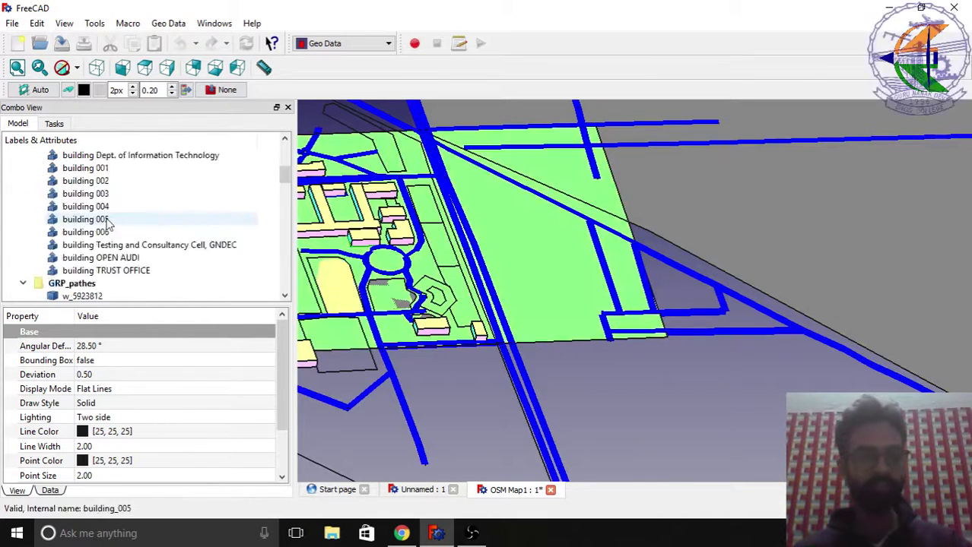
{"action": "left_click", "coordinate": [23, 245]}
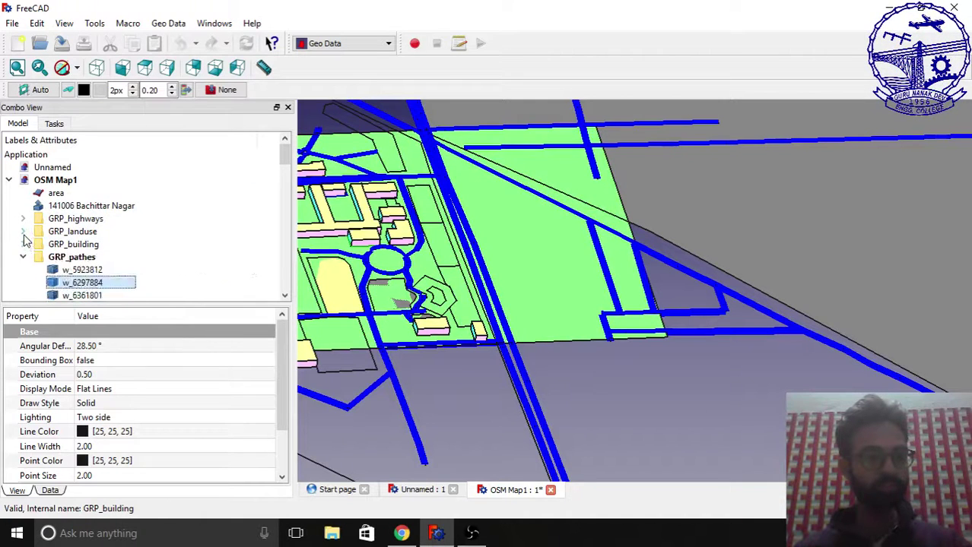
{"action": "left_click", "coordinate": [23, 257]}
{"action": "left_click", "coordinate": [23, 218]}
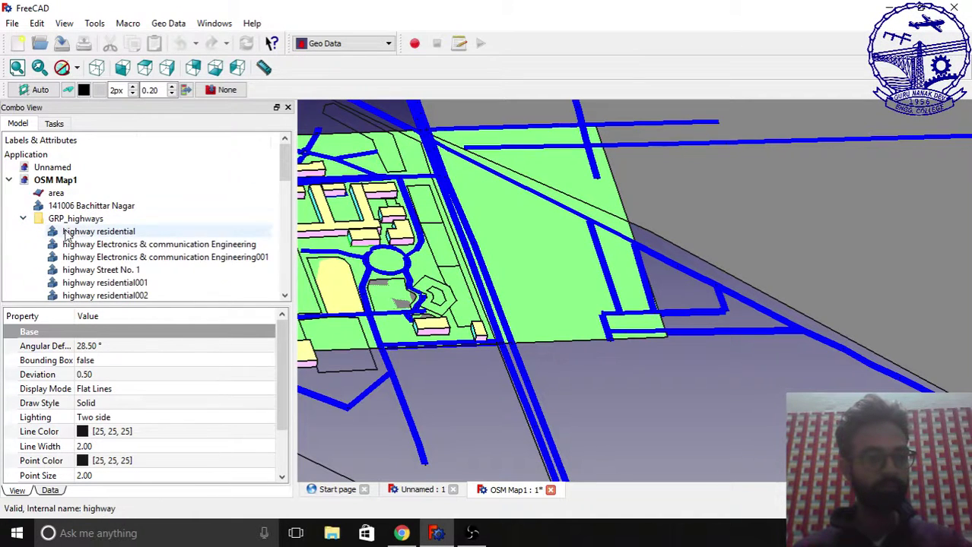
{"action": "left_click", "coordinate": [67, 235]}
{"action": "scroll", "coordinate": [358, 350], "scroll_direction": "down", "scroll_amount": 2}
{"action": "key", "text": "Down"}
{"action": "key", "text": "Down"}
{"action": "scroll", "coordinate": [490, 313], "scroll_direction": "down", "scroll_amount": 3}
{"action": "key", "text": "Down"}
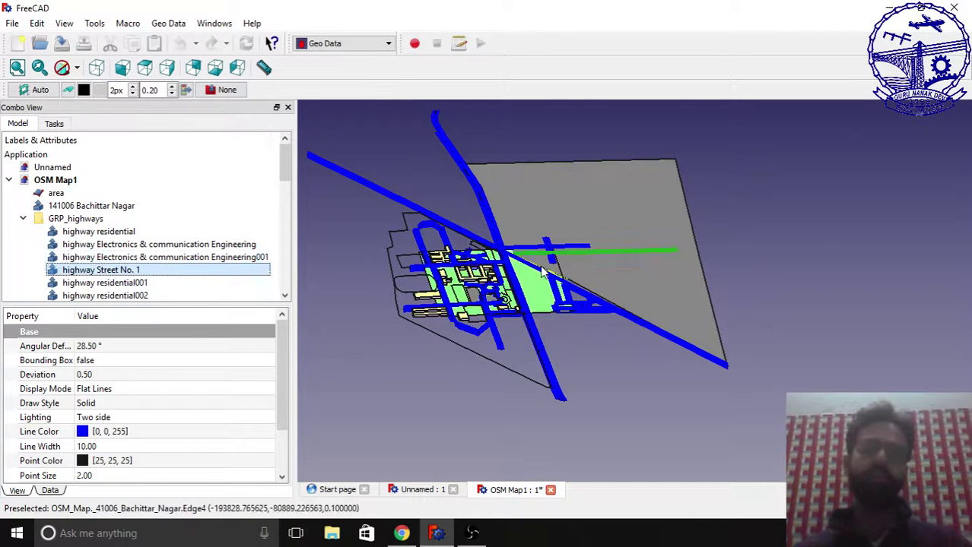
{"action": "key", "text": "Down"}
{"action": "scroll", "coordinate": [633, 340], "scroll_direction": "down", "scroll_amount": 2}
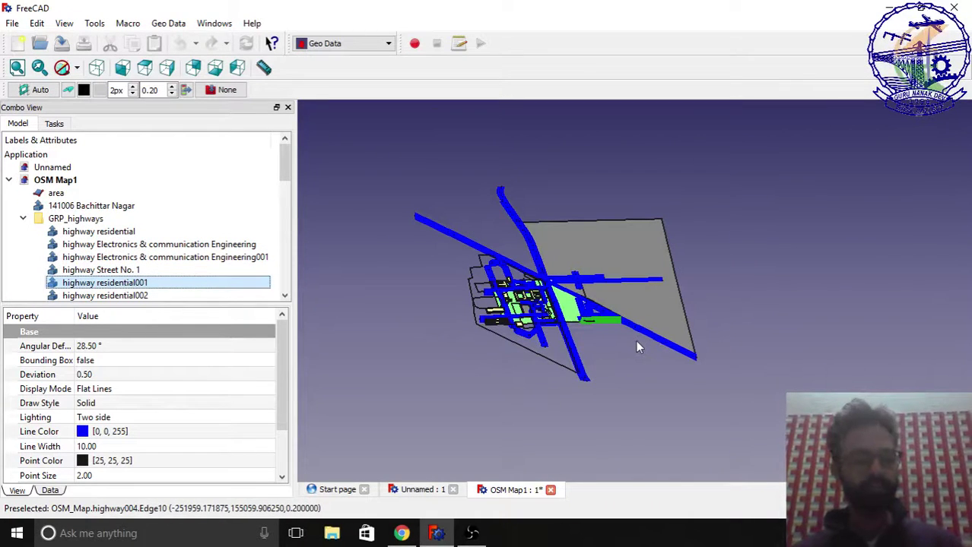
{"action": "middle_click_drag", "start_coordinate": [637, 339], "coordinate": [642, 374]}
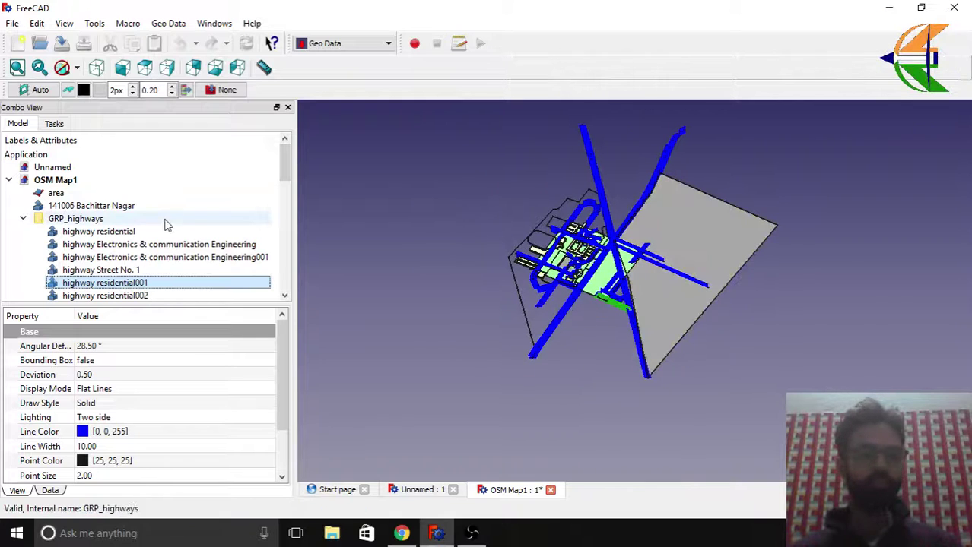
{"action": "left_click", "coordinate": [23, 219]}
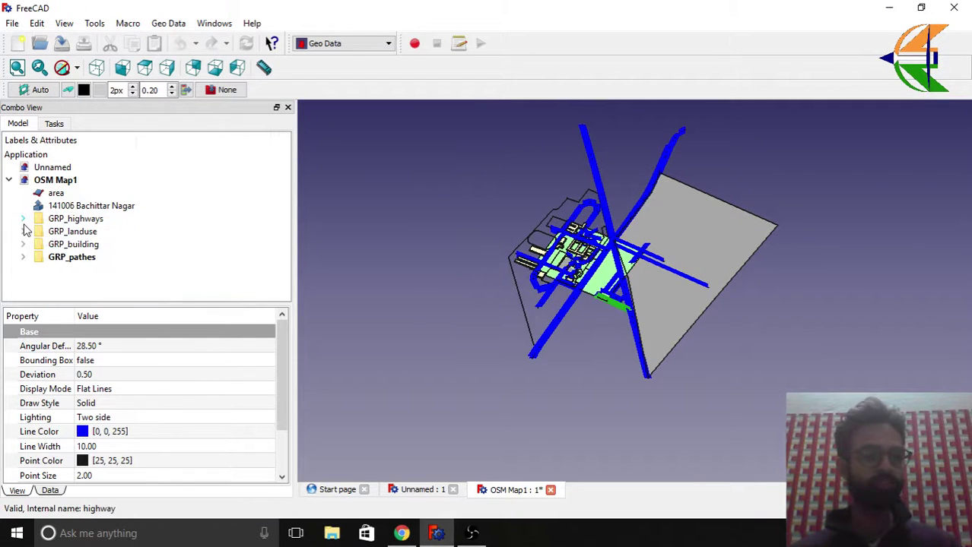
{"action": "left_click", "coordinate": [56, 194]}
{"action": "left_click", "coordinate": [308, 261]}
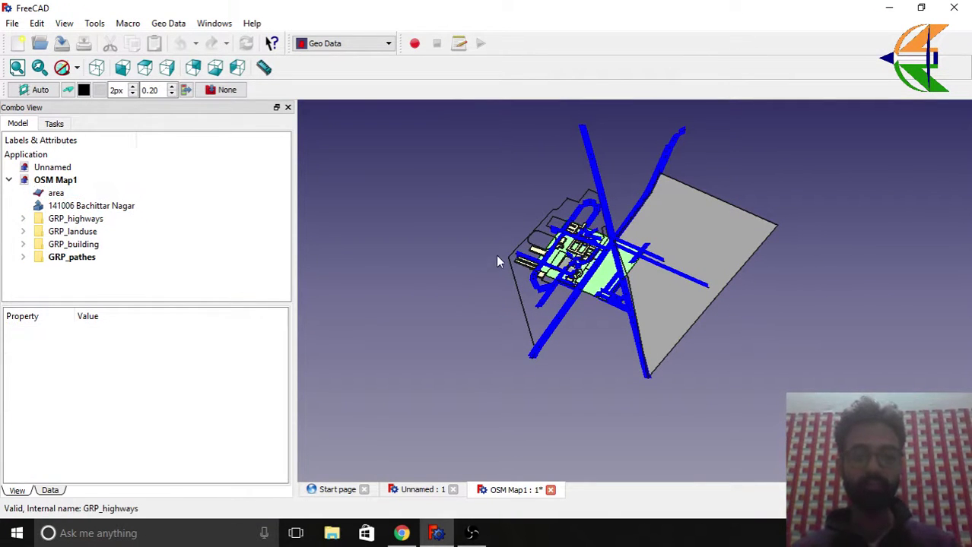
{"action": "scroll", "coordinate": [497, 257], "scroll_direction": "up", "scroll_amount": 8}
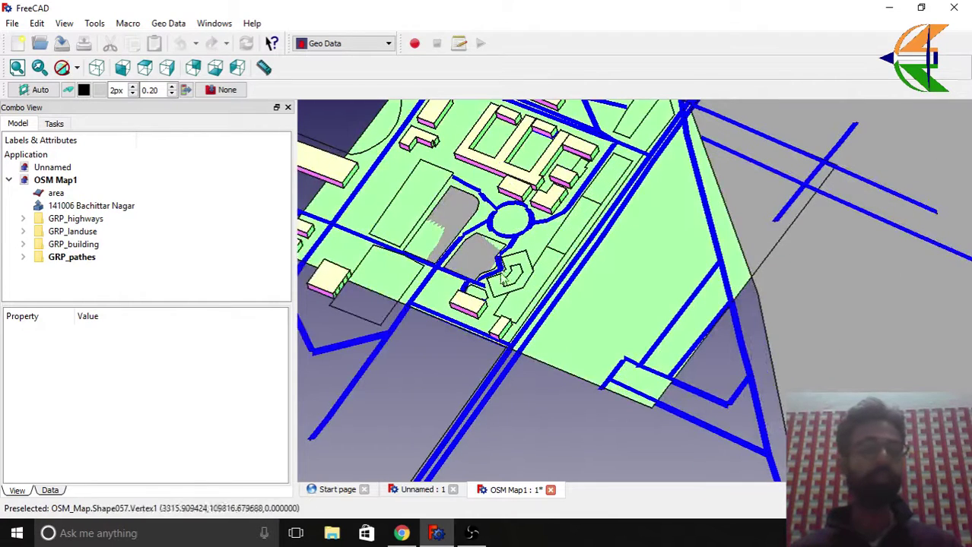
{"action": "left_click", "coordinate": [88, 206]}
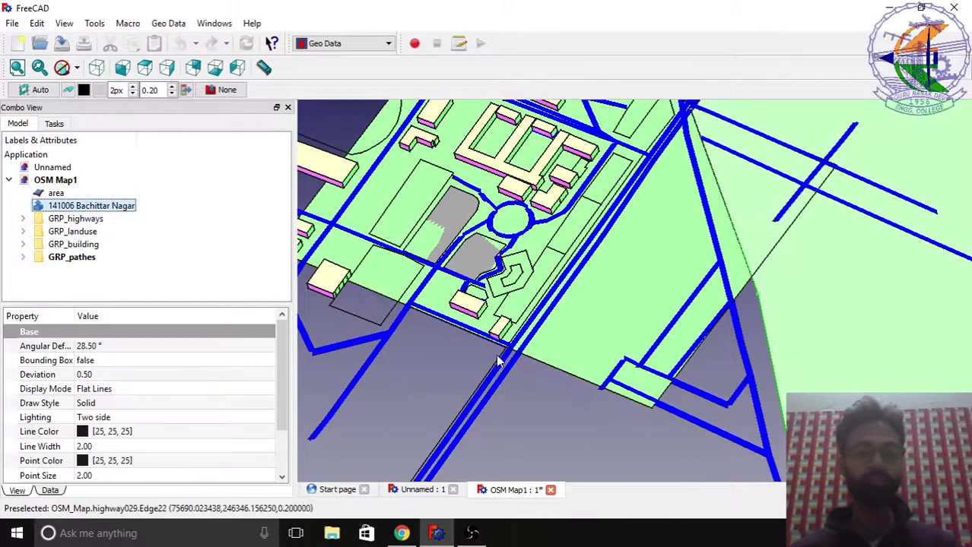
{"action": "scroll", "coordinate": [502, 361], "scroll_direction": "down", "scroll_amount": 8}
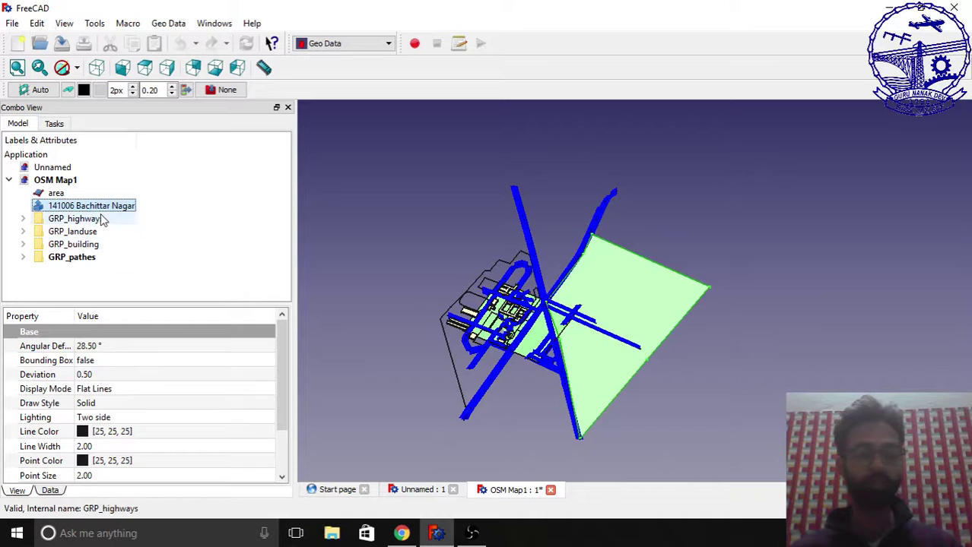
{"action": "scroll", "coordinate": [614, 313], "scroll_direction": "up", "scroll_amount": 2}
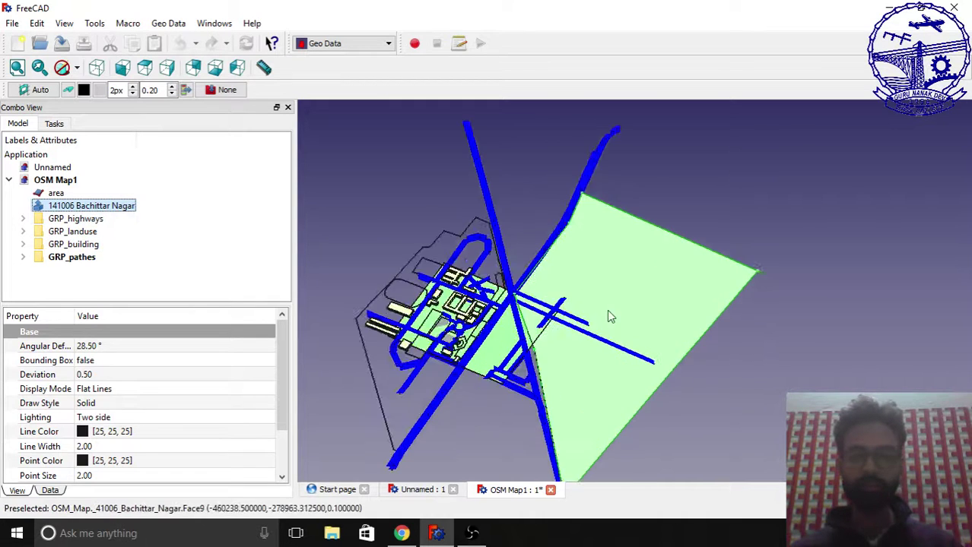
{"action": "left_click", "coordinate": [666, 177]}
{"action": "scroll", "coordinate": [665, 175], "scroll_direction": "down", "scroll_amount": 2}
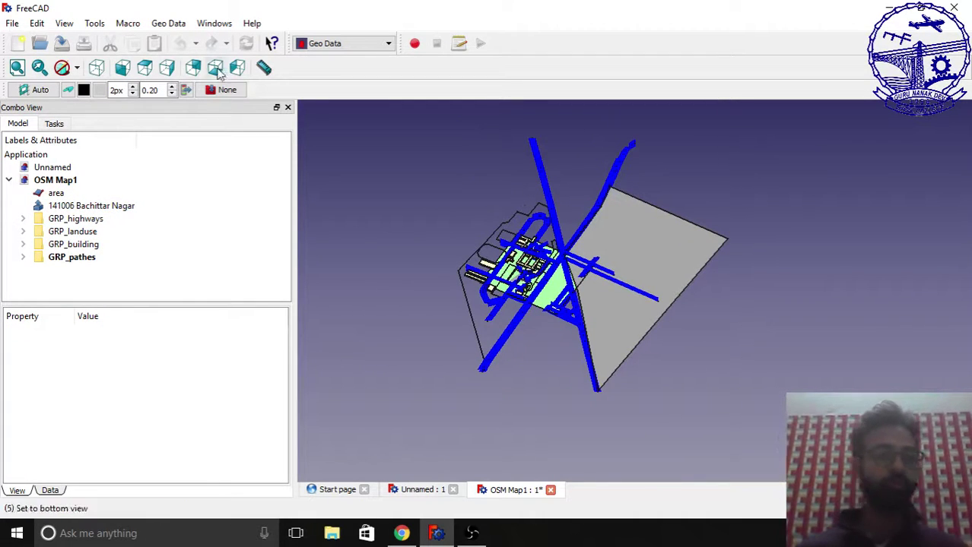
- Start Geo Data > Import OSM Heights, move its dialog aside, and bring up Google's coordinate results
{"action": "left_click", "coordinate": [182, 24]}
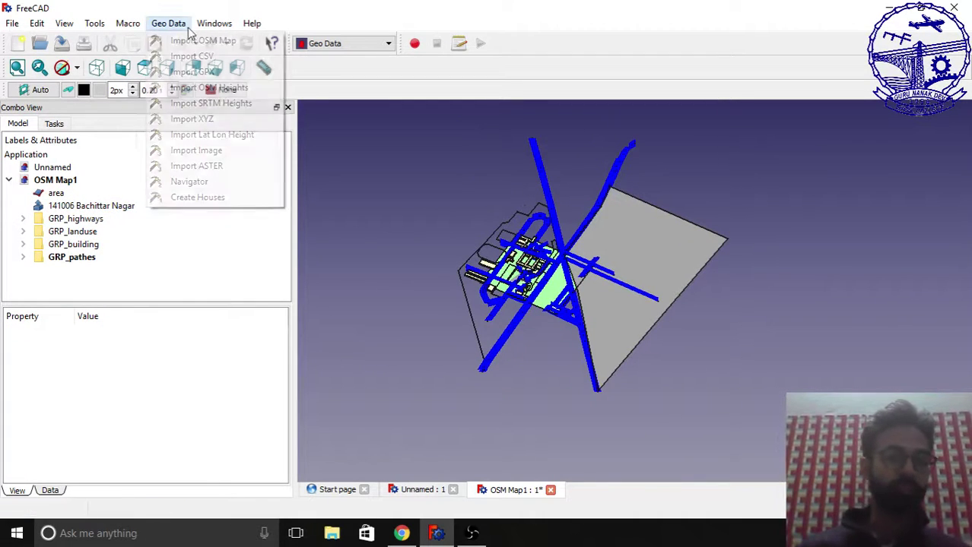
{"action": "left_click", "coordinate": [206, 88]}
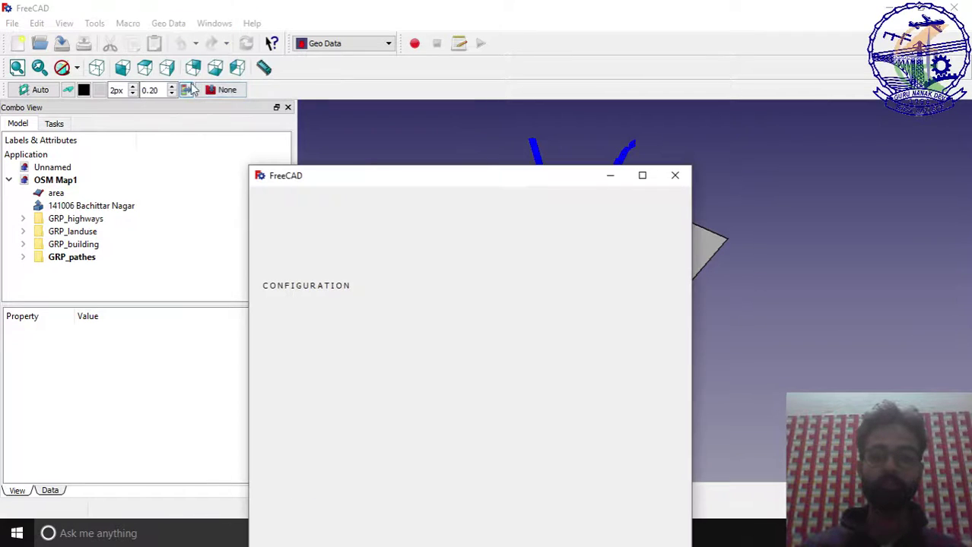
{"action": "left_click_drag", "start_coordinate": [467, 190], "coordinate": [602, 56]}
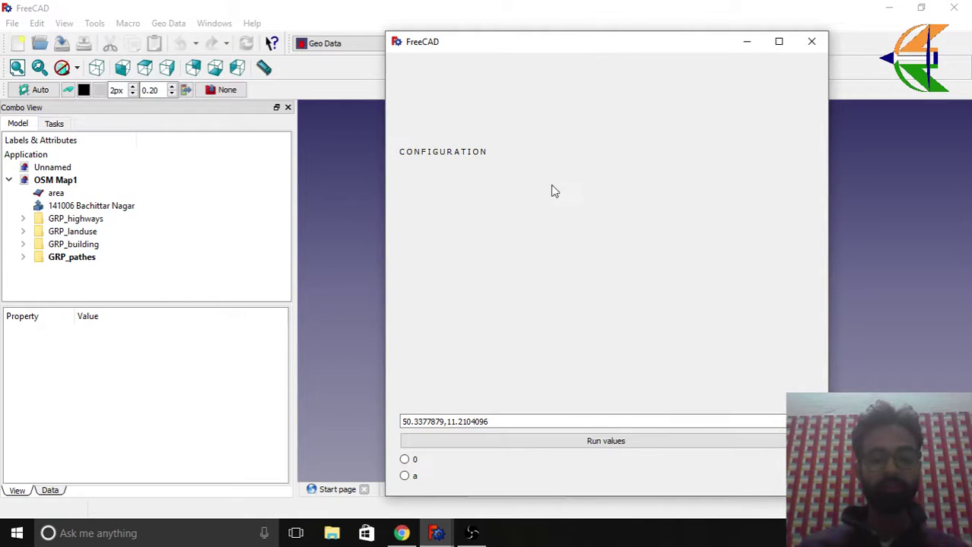
{"action": "left_click", "coordinate": [403, 534]}
- Replace the default heights coordinates with the college's latitude 30.8589 and longitude 75.8602
{"action": "left_click_drag", "start_coordinate": [201, 236], "coordinate": [120, 236]}
{"action": "key", "text": "ctrl+c"}
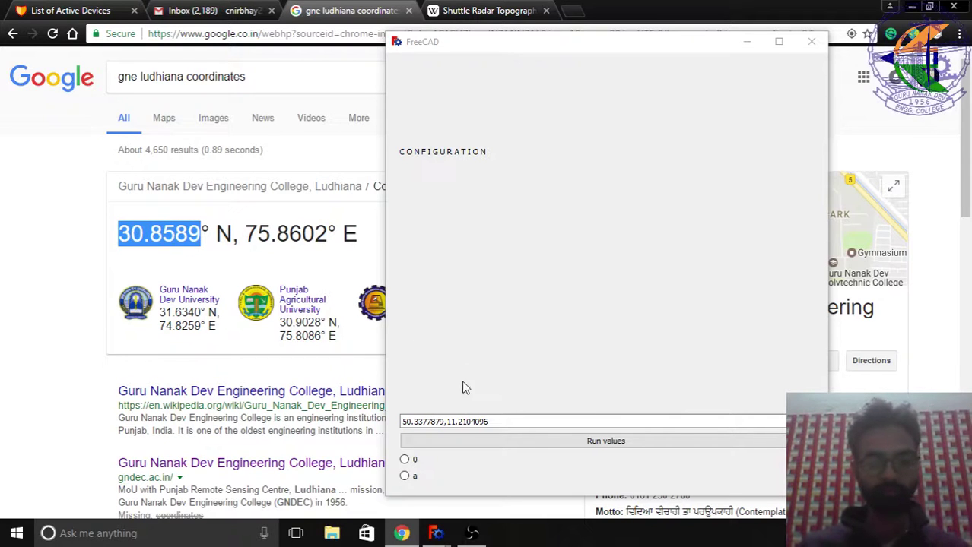
{"action": "left_click", "coordinate": [441, 422]}
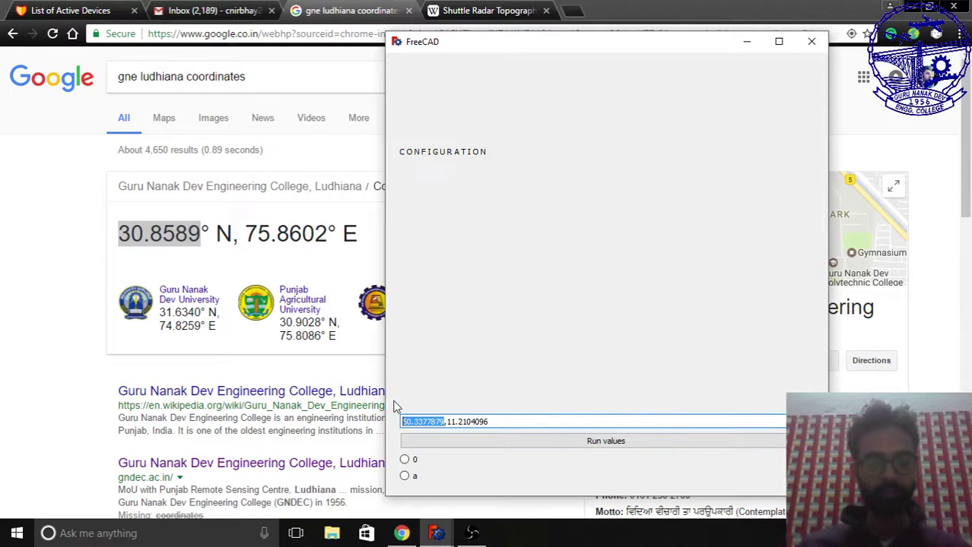
{"action": "key", "text": "ctrl+v"}
{"action": "left_click", "coordinate": [328, 235]}
{"action": "left_click_drag", "start_coordinate": [328, 234], "coordinate": [271, 236]}
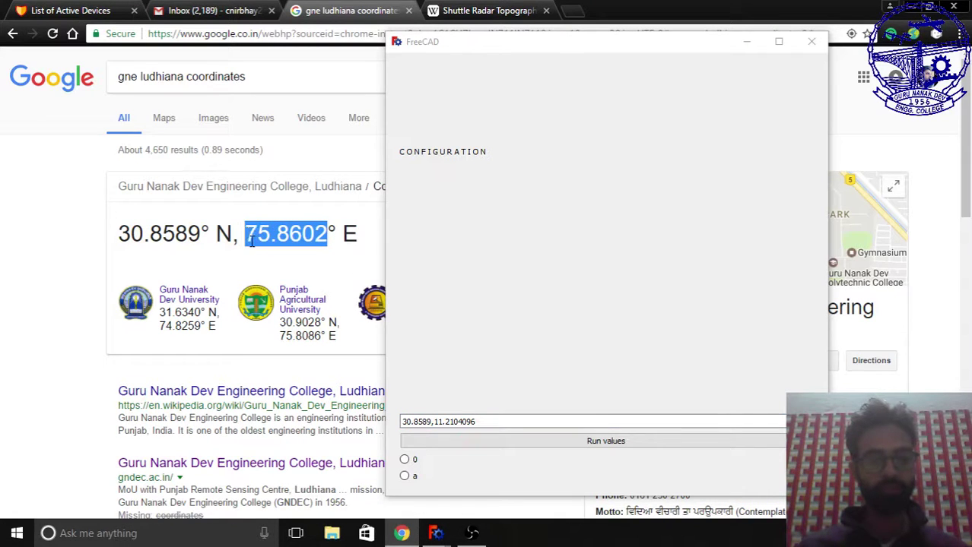
{"action": "left_click_drag", "start_coordinate": [475, 422], "coordinate": [442, 424]}
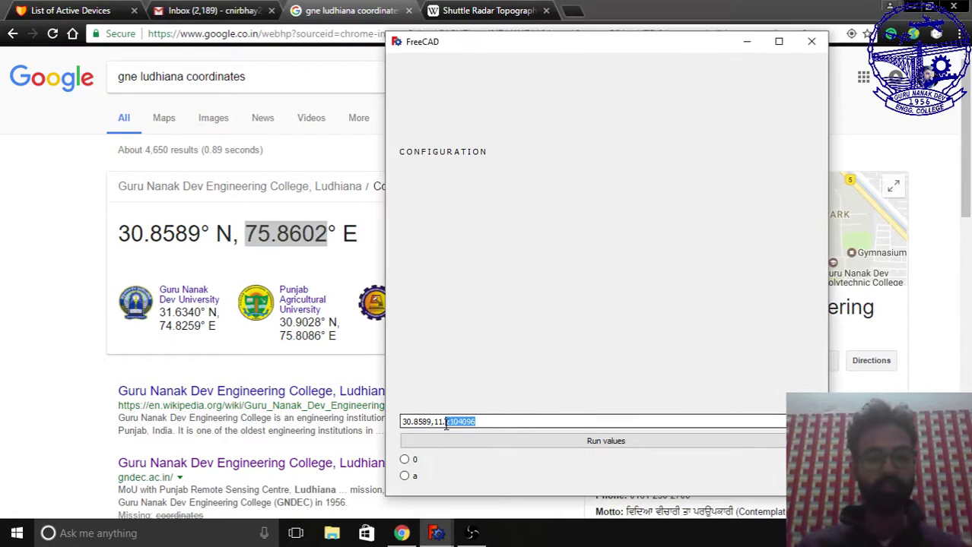
{"action": "type", "text": "75.8602"}
- Run the heights import with option 0 to build the Loft terrain beneath OSM Map1
{"action": "mouse_move", "coordinate": [436, 533]}
{"action": "left_click", "coordinate": [381, 495]}
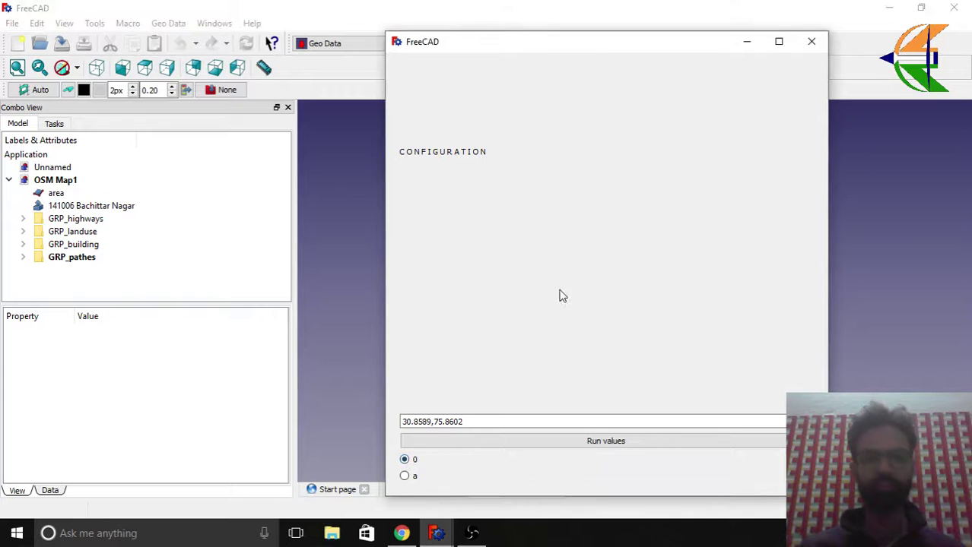
{"action": "left_click_drag", "start_coordinate": [592, 47], "coordinate": [733, 51]}
{"action": "left_click", "coordinate": [753, 423]}
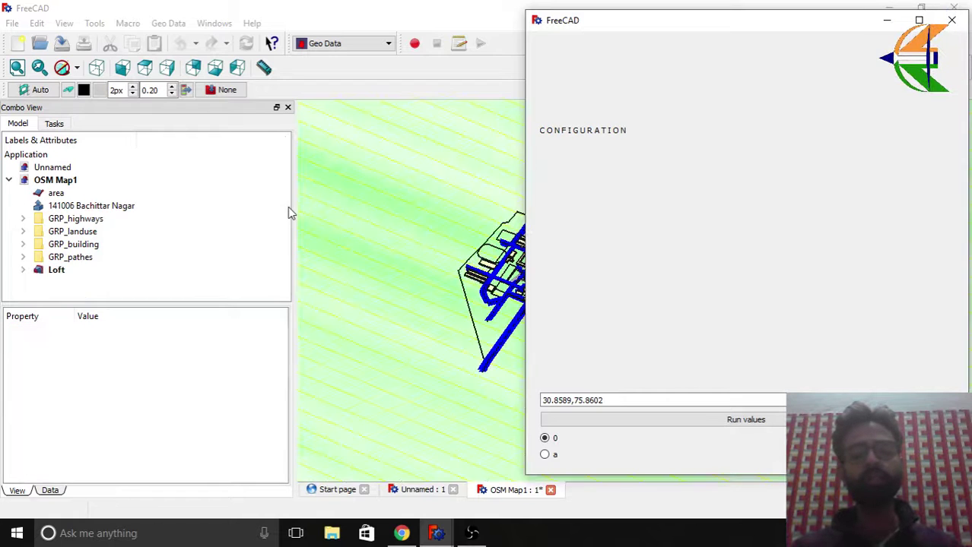
- Close the heights Configuration dialog and view the terrain model from the front
{"action": "left_click", "coordinate": [951, 21]}
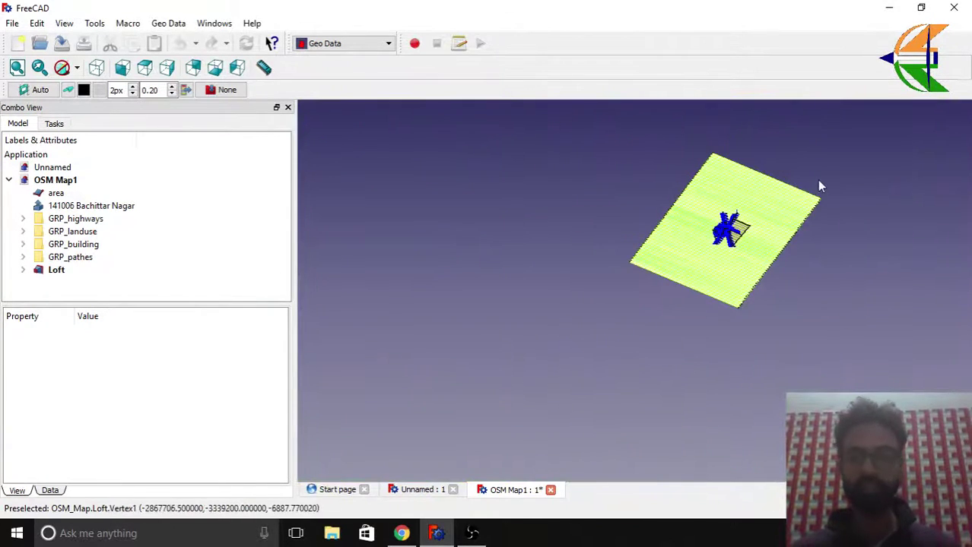
{"action": "middle_click_drag", "start_coordinate": [820, 186], "coordinate": [786, 368]}
{"action": "left_click", "coordinate": [125, 70]}
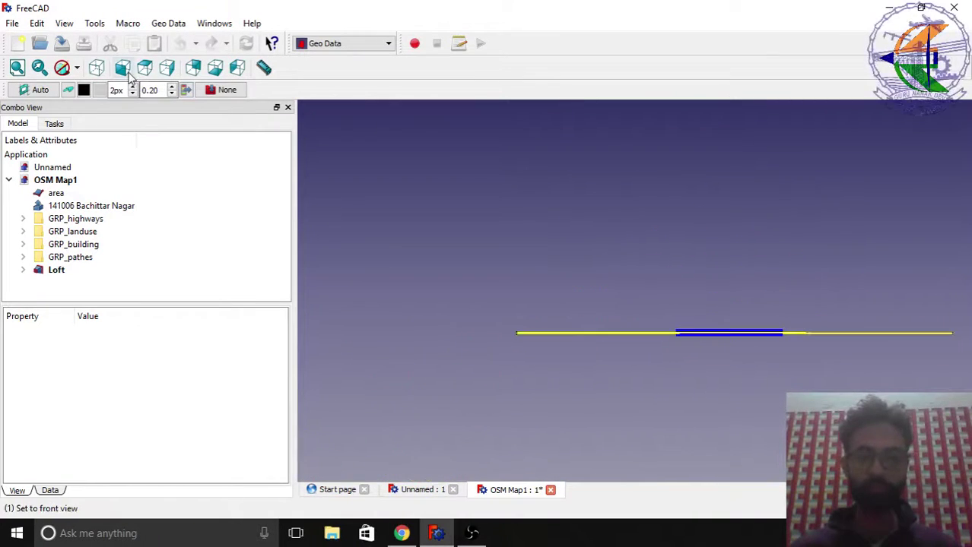
{"action": "scroll", "coordinate": [646, 333], "scroll_direction": "up", "scroll_amount": 4}
{"action": "scroll", "coordinate": [553, 308], "scroll_direction": "down", "scroll_amount": 4}
{"action": "scroll", "coordinate": [733, 316], "scroll_direction": "up", "scroll_amount": 4}
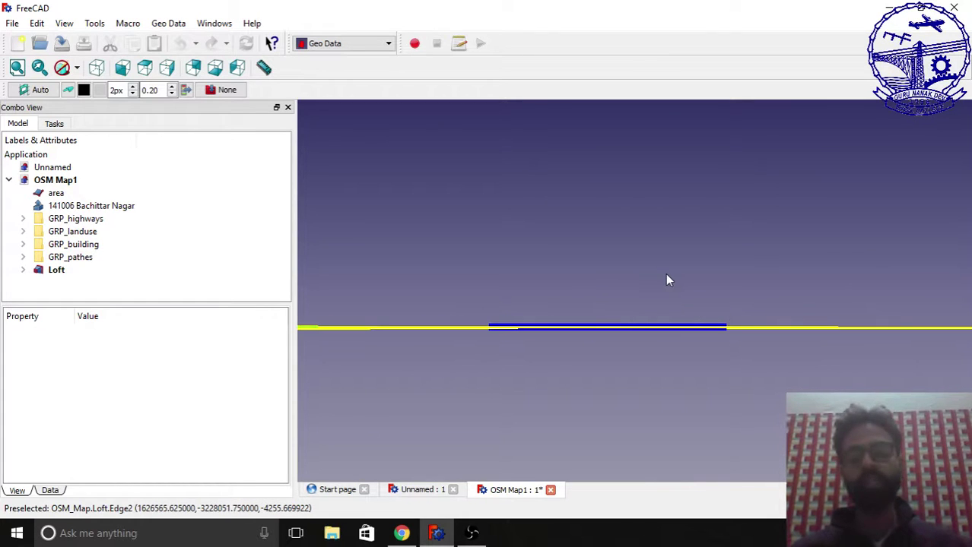
{"action": "scroll", "coordinate": [666, 271], "scroll_direction": "down", "scroll_amount": 3}
- Orbit and zoom around the campus to inspect it on the green Loft terrain
{"action": "middle_click_drag", "start_coordinate": [764, 306], "coordinate": [616, 315]}
{"action": "scroll", "coordinate": [655, 347], "scroll_direction": "up", "scroll_amount": 4}
{"action": "scroll", "coordinate": [601, 234], "scroll_direction": "down", "scroll_amount": 5}
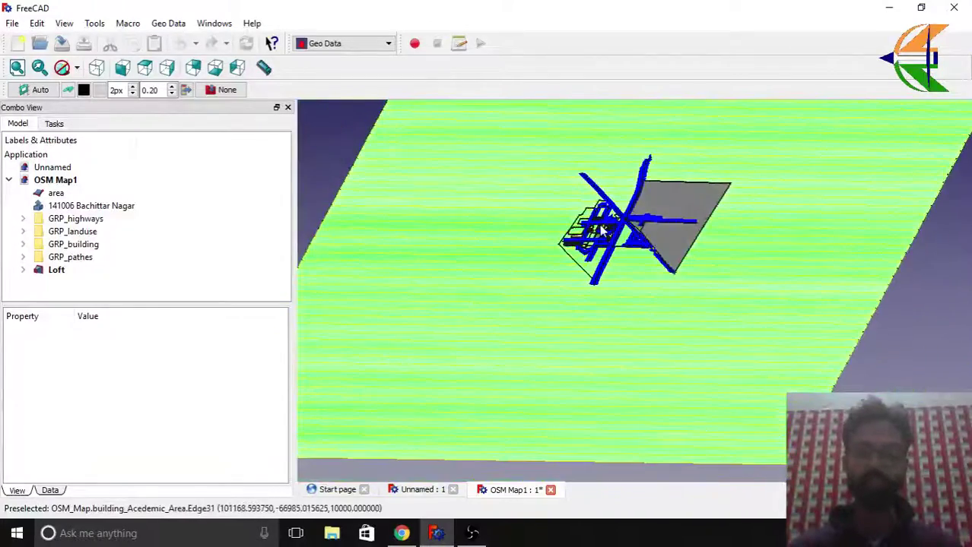
{"action": "scroll", "coordinate": [602, 231], "scroll_direction": "up", "scroll_amount": 10}
{"action": "scroll", "coordinate": [673, 319], "scroll_direction": "up", "scroll_amount": 2}
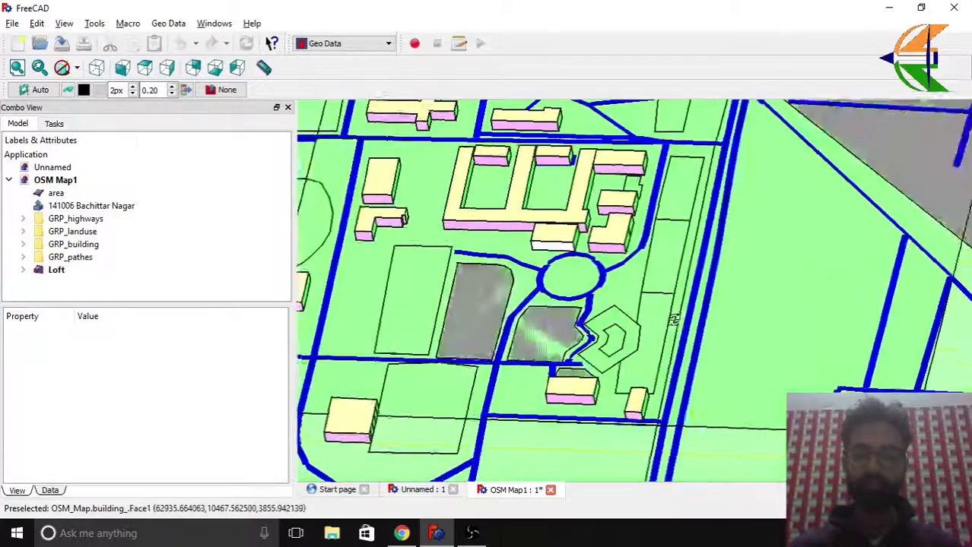
{"action": "scroll", "coordinate": [673, 319], "scroll_direction": "down", "scroll_amount": 4}
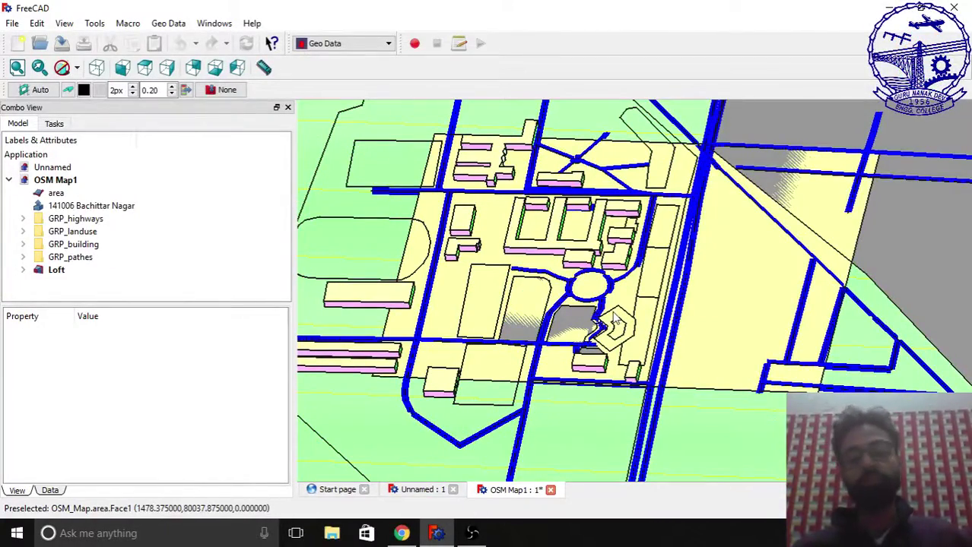
{"action": "scroll", "coordinate": [614, 317], "scroll_direction": "down", "scroll_amount": 3}
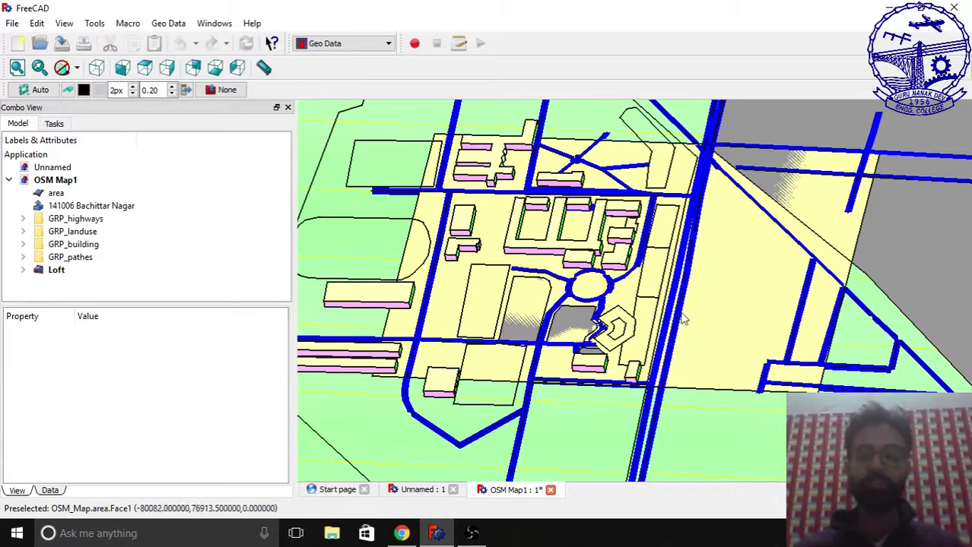
{"action": "middle_click_drag", "start_coordinate": [562, 389], "coordinate": [483, 274]}
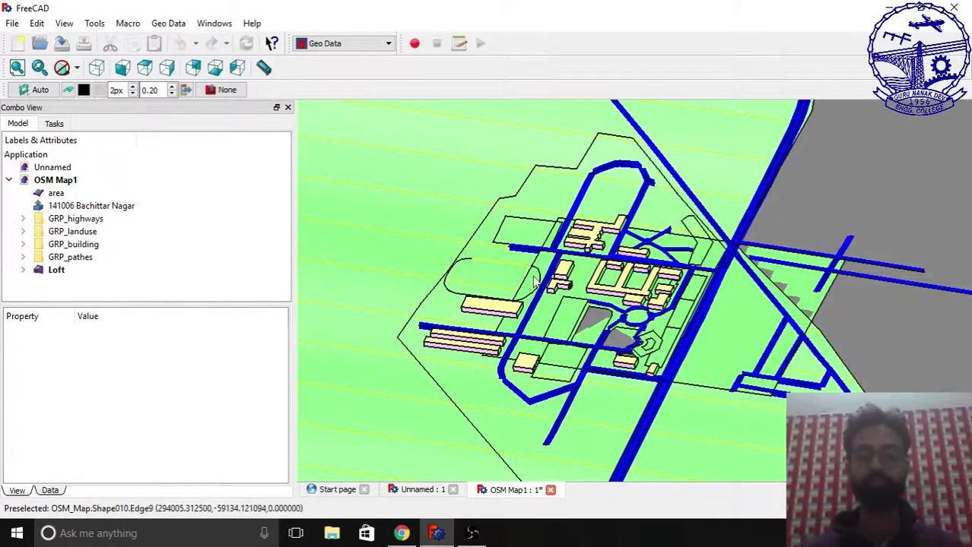
{"action": "scroll", "coordinate": [548, 297], "scroll_direction": "up", "scroll_amount": 2}
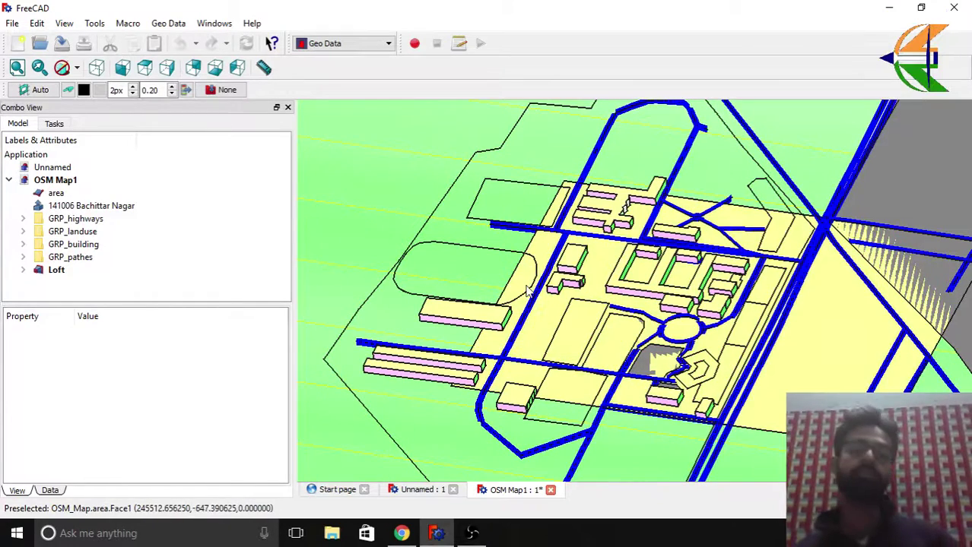
{"action": "scroll", "coordinate": [517, 280], "scroll_direction": "up", "scroll_amount": 2}
{"action": "scroll", "coordinate": [518, 224], "scroll_direction": "down", "scroll_amount": 2}
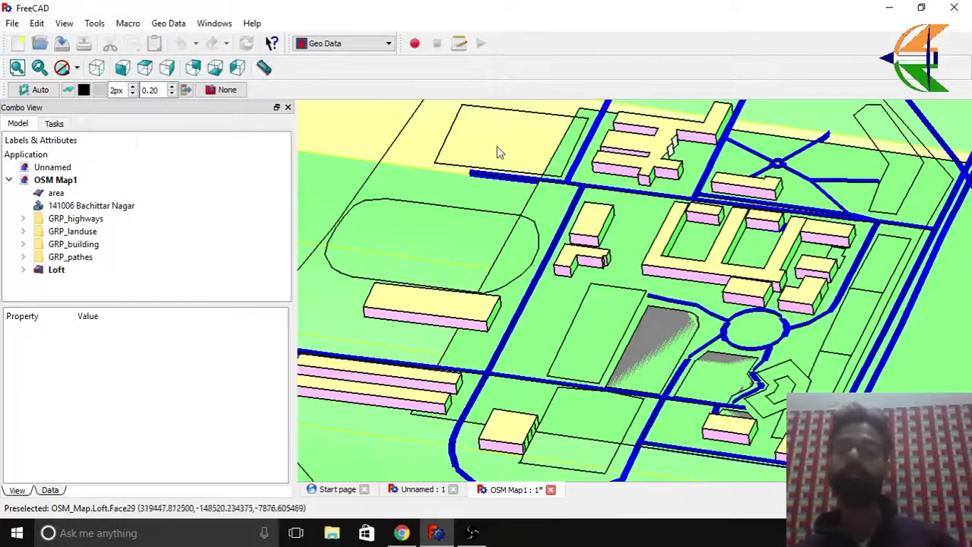
{"action": "scroll", "coordinate": [497, 156], "scroll_direction": "down", "scroll_amount": 3}
- Close OSM Map1 discarding changes, then open and dismiss the Import SRTM Heights dialog
{"action": "left_click", "coordinate": [549, 489]}
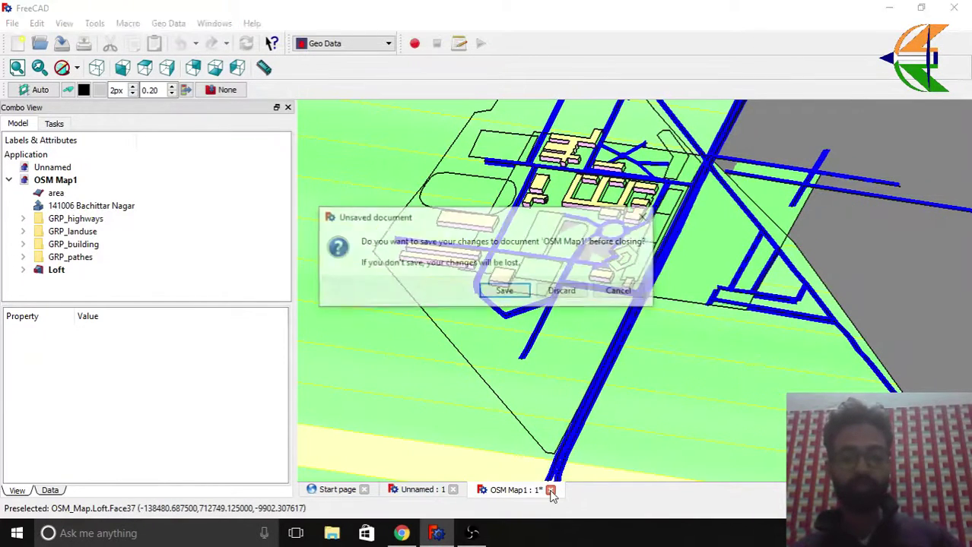
{"action": "left_click", "coordinate": [566, 295]}
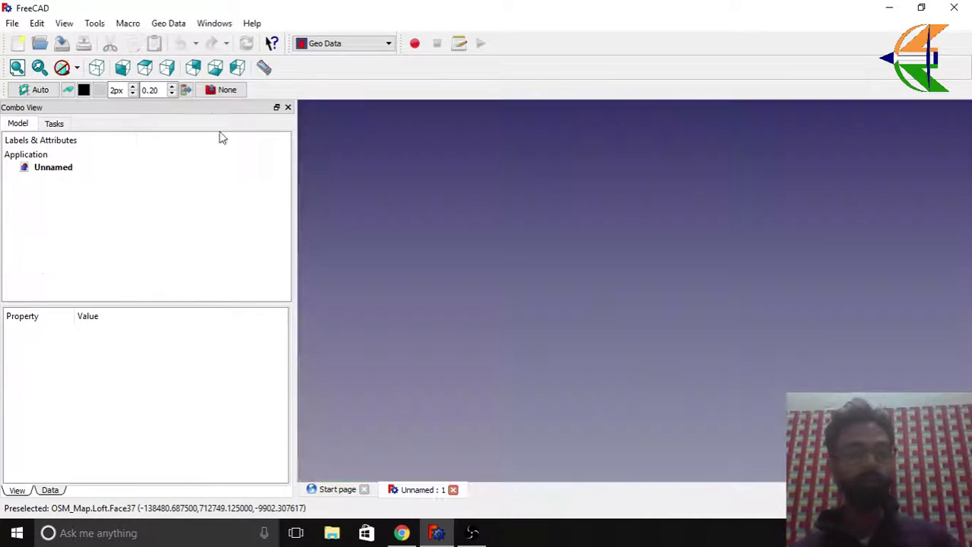
{"action": "left_click", "coordinate": [170, 25]}
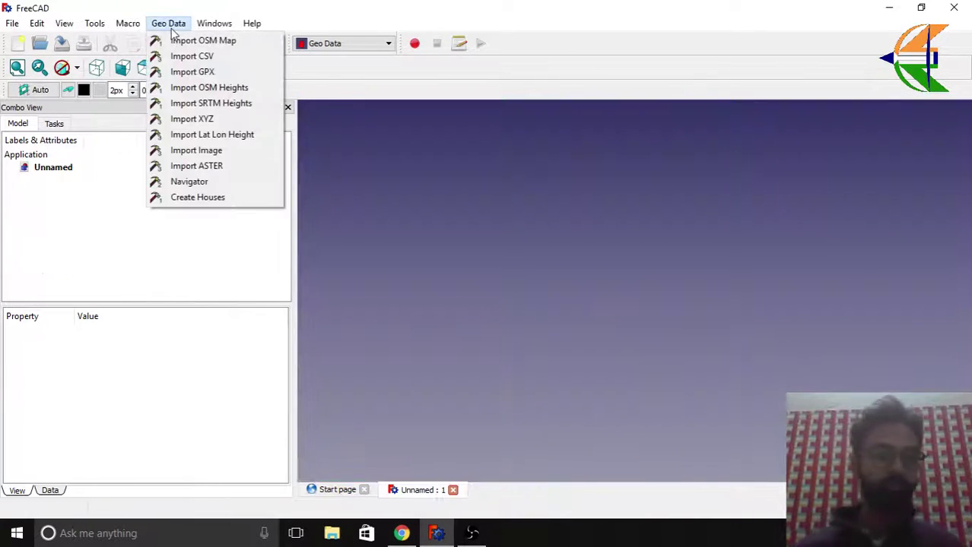
{"action": "left_click", "coordinate": [196, 103]}
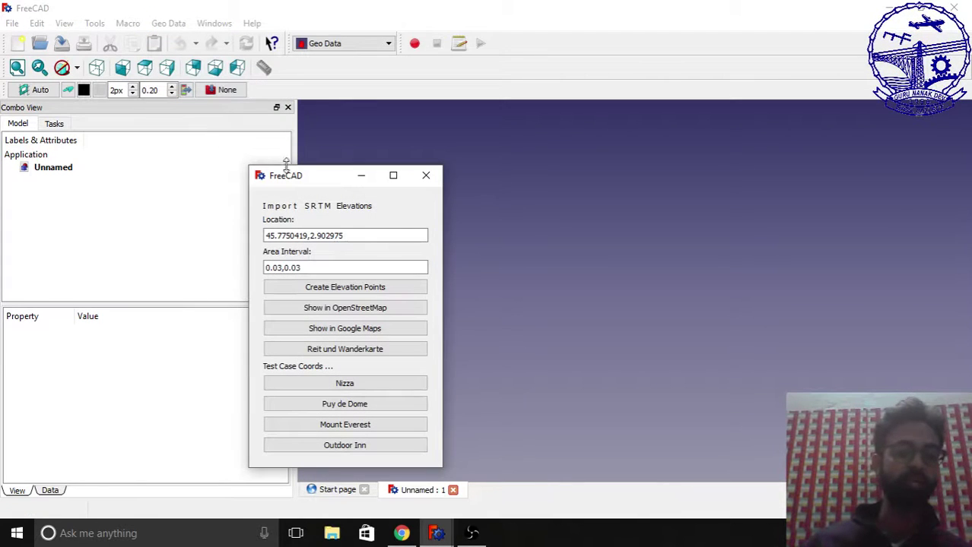
{"action": "left_click", "coordinate": [423, 177]}
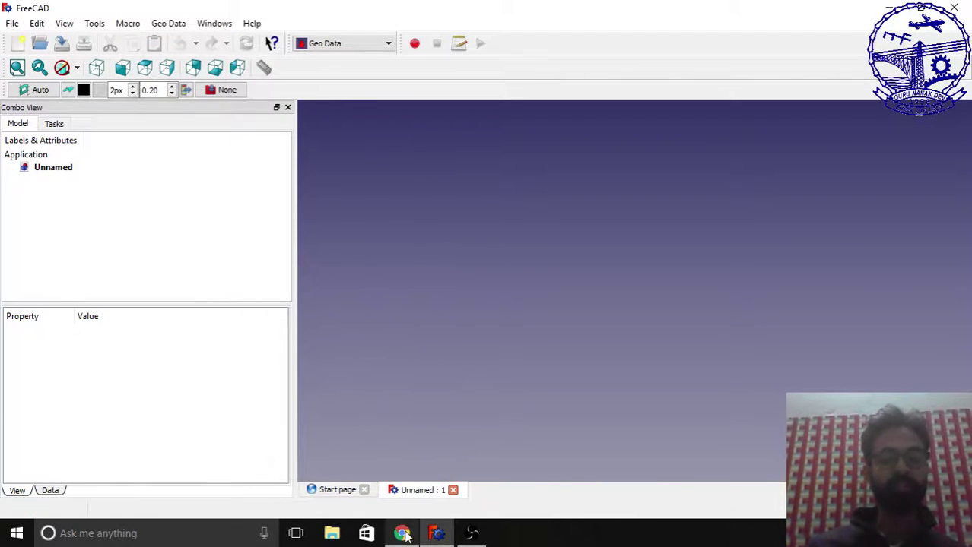
- Read the SRTM Wikipedia article in the browser, then return to FreeCAD
{"action": "left_click", "coordinate": [402, 534]}
{"action": "left_click", "coordinate": [484, 8]}
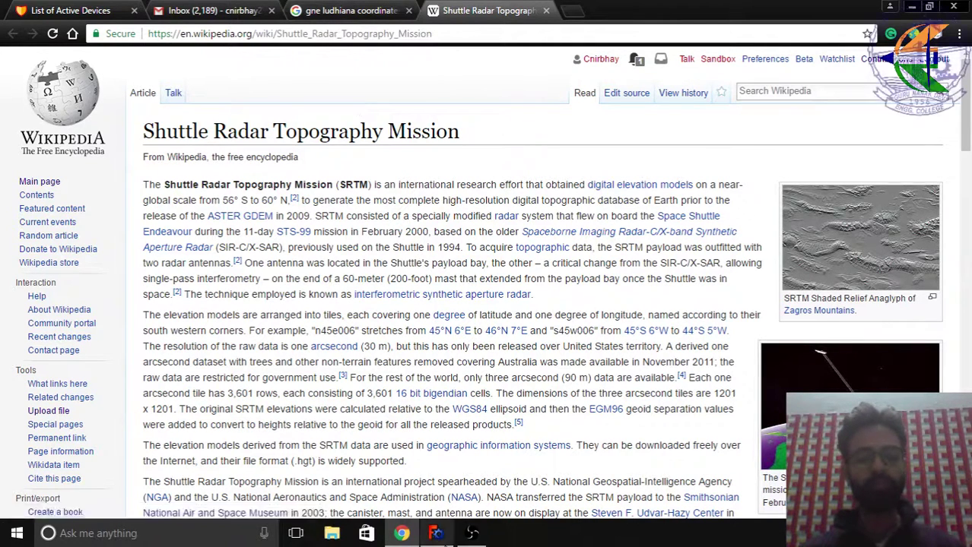
{"action": "left_click", "coordinate": [436, 533]}
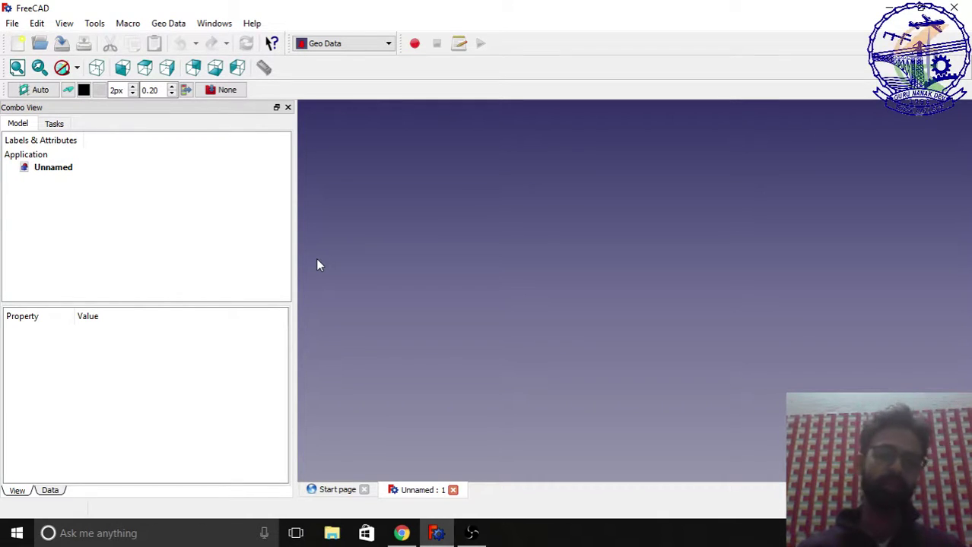
- Create SRTM elevation points for 45.7750419,2.902975 with a 0.03,0.03 area interval
{"action": "left_click", "coordinate": [168, 23]}
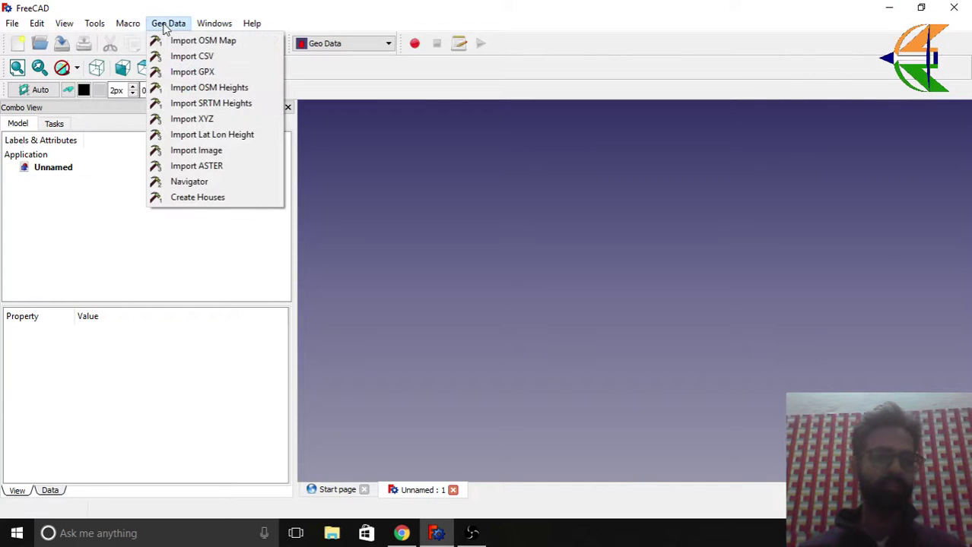
{"action": "left_click", "coordinate": [210, 105]}
{"action": "left_click_drag", "start_coordinate": [316, 181], "coordinate": [439, 112]}
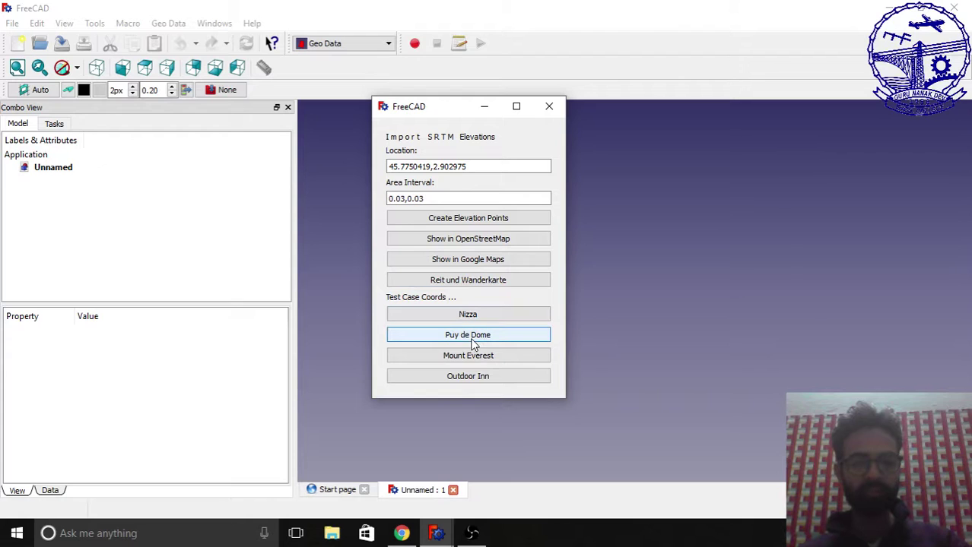
{"action": "left_click", "coordinate": [463, 221]}
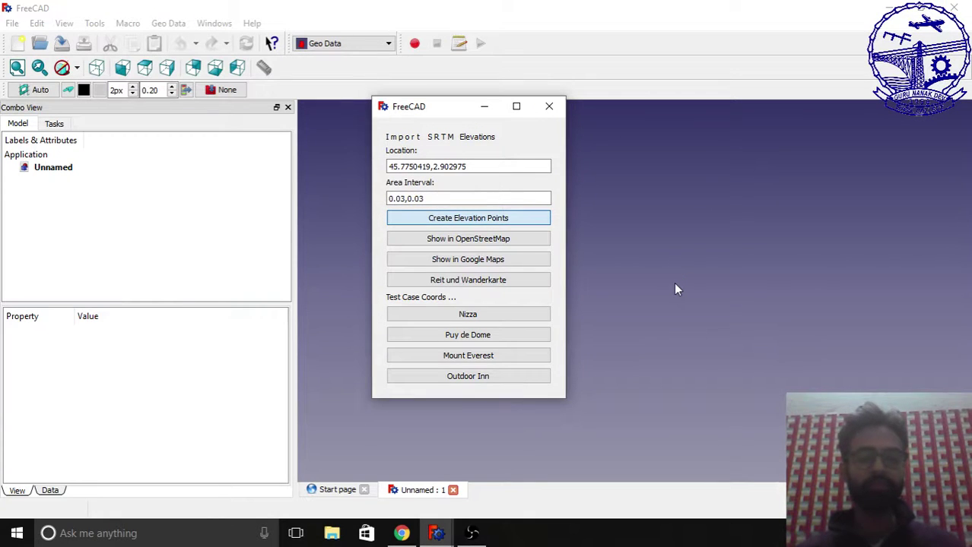
{"action": "left_click", "coordinate": [548, 106]}
- View the elevation point cloud edge-on from the front and zoom in
{"action": "middle_click_drag", "start_coordinate": [650, 351], "coordinate": [684, 318]}
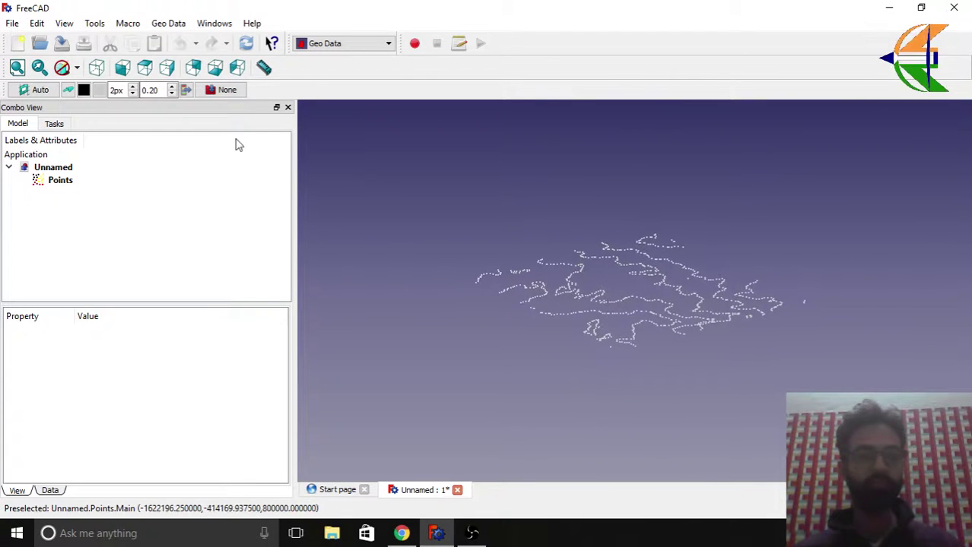
{"action": "left_click", "coordinate": [126, 70]}
{"action": "scroll", "coordinate": [538, 266], "scroll_direction": "up", "scroll_amount": 3}
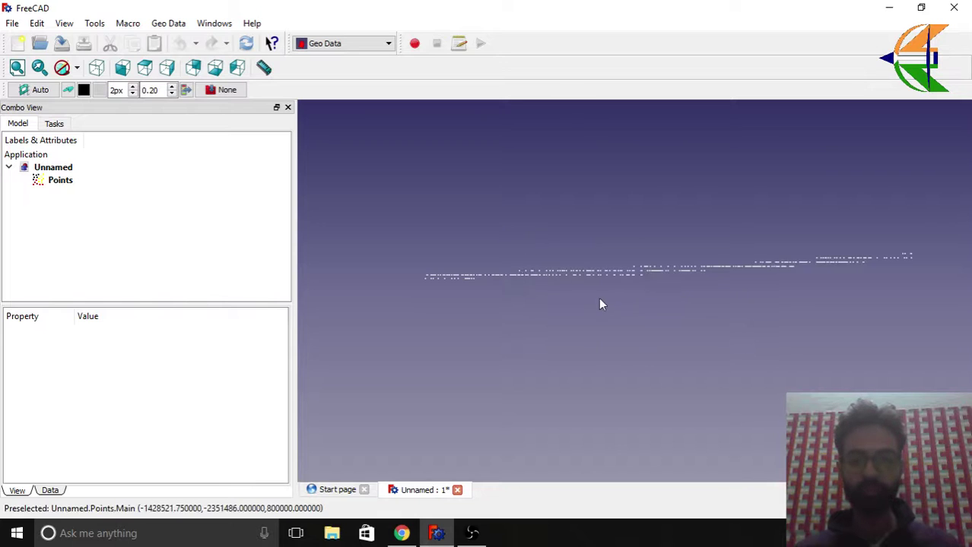
{"action": "scroll", "coordinate": [433, 289], "scroll_direction": "up", "scroll_amount": 2}
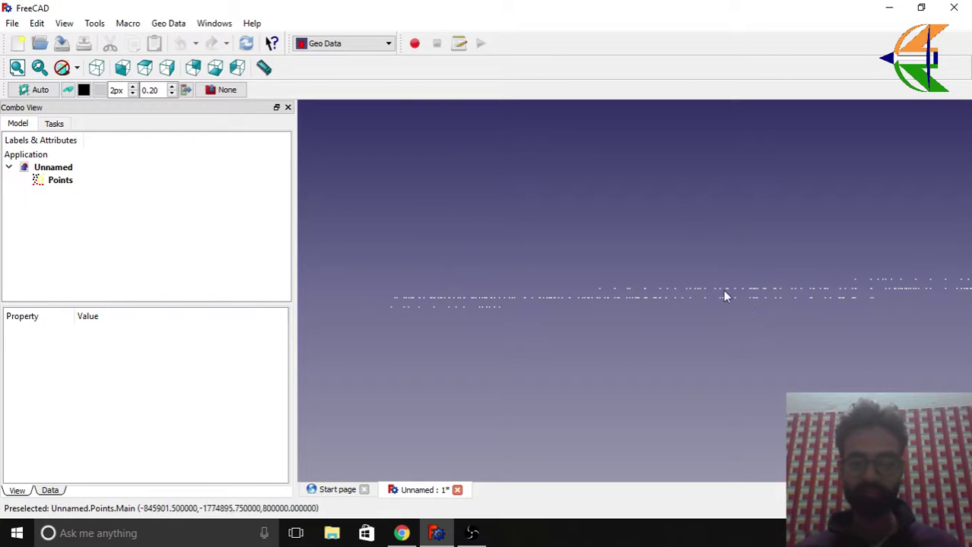
{"action": "scroll", "coordinate": [772, 286], "scroll_direction": "up", "scroll_amount": 1}
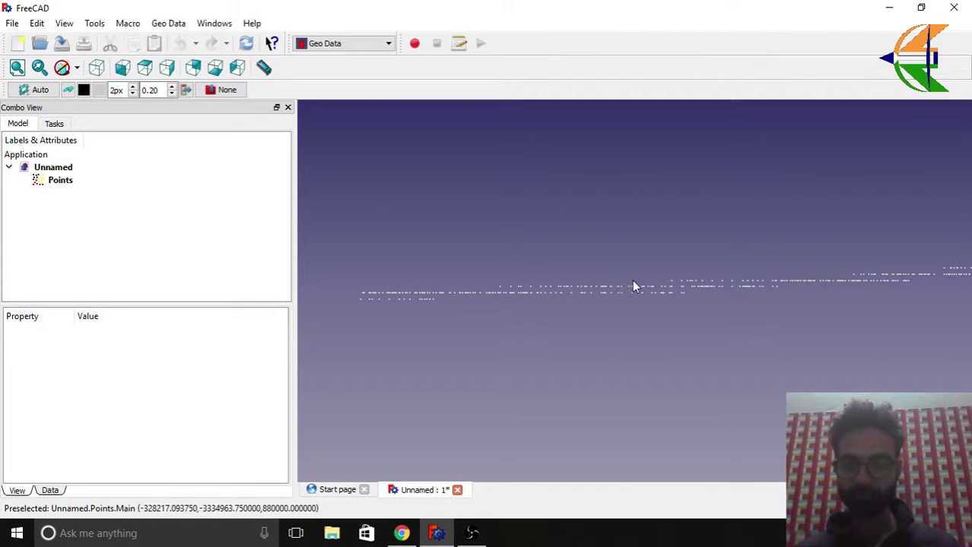
{"action": "scroll", "coordinate": [570, 303], "scroll_direction": "down", "scroll_amount": 1}
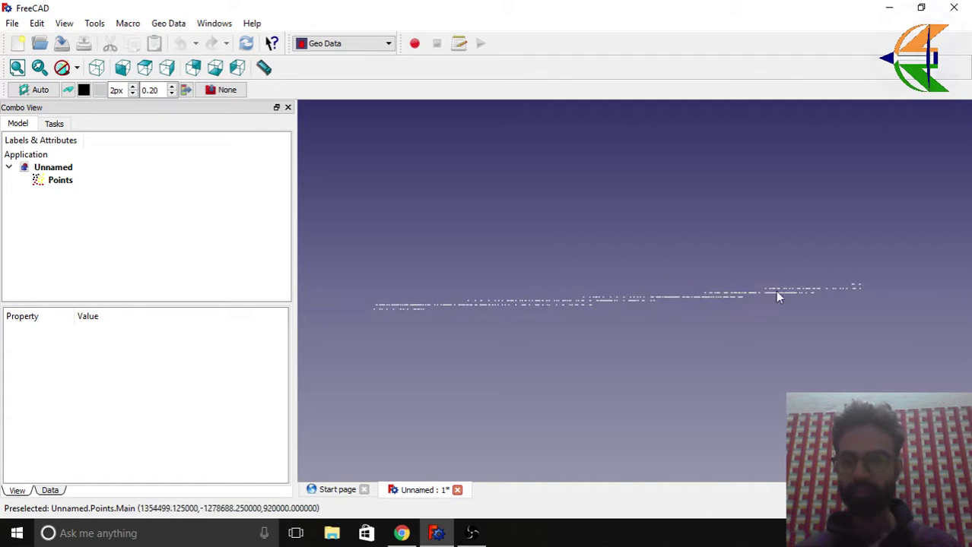
- Orbit to look down on the point cloud, then tilt it into an oblique view
{"action": "middle_click_drag", "start_coordinate": [735, 280], "coordinate": [550, 362]}
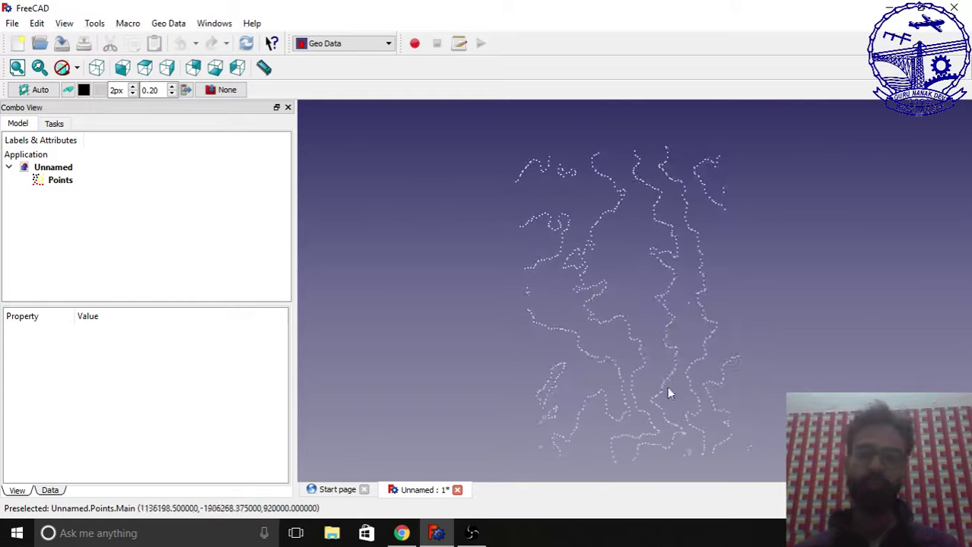
{"action": "middle_click_drag", "start_coordinate": [650, 385], "coordinate": [570, 365]}
{"action": "middle_click_drag", "start_coordinate": [698, 392], "coordinate": [585, 370]}
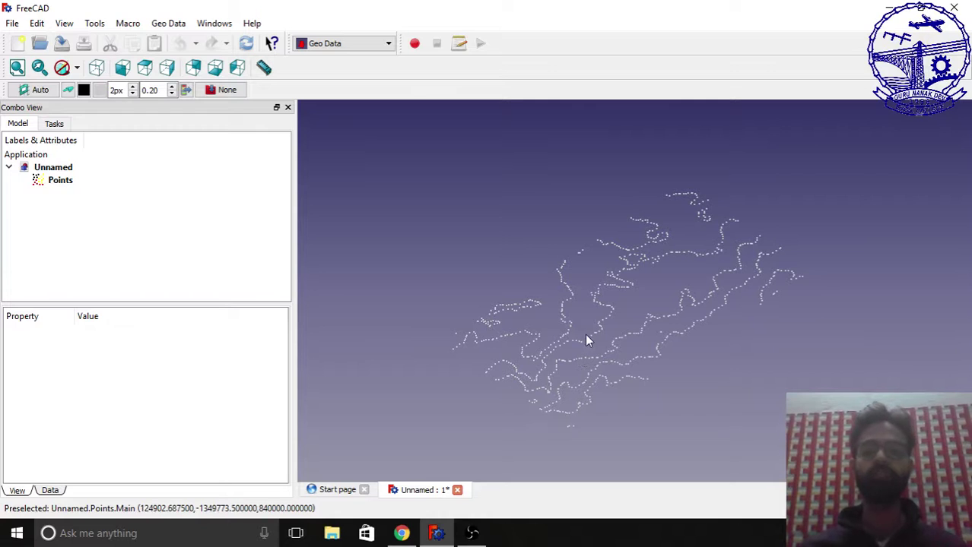
{"action": "scroll", "coordinate": [590, 289], "scroll_direction": "up", "scroll_amount": 5}
{"action": "scroll", "coordinate": [582, 277], "scroll_direction": "down", "scroll_amount": 6}
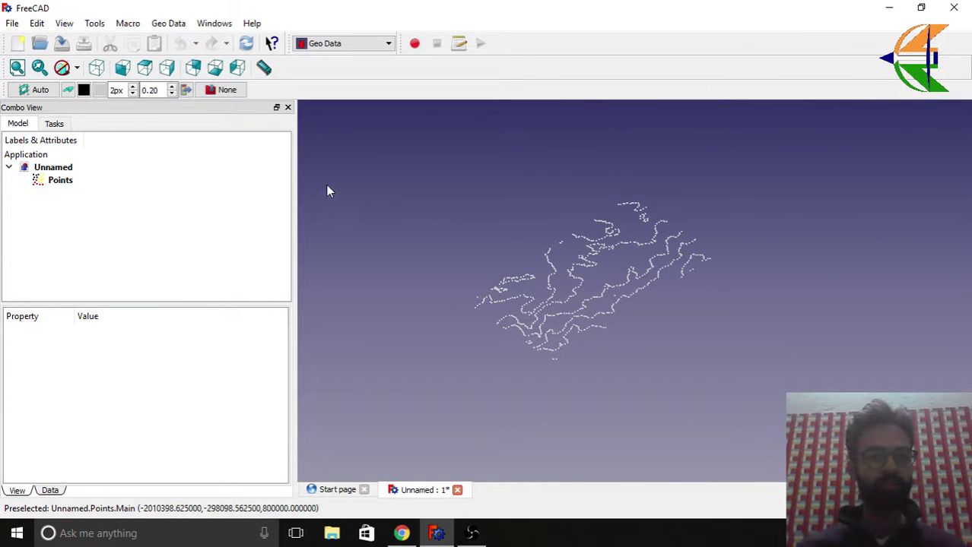
{"action": "left_click", "coordinate": [171, 24]}
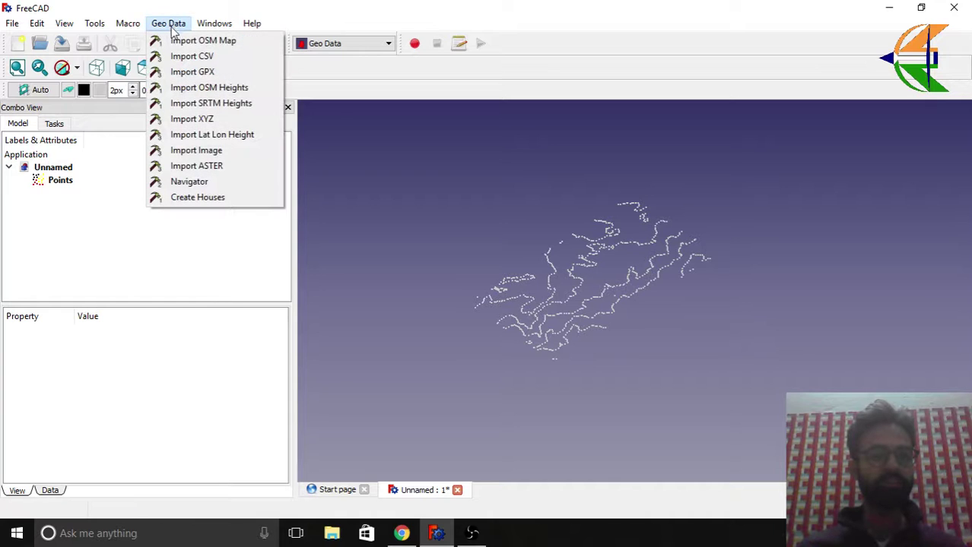
- Build a Create Houses house with x-dim 12000, height block 8000 and height all 10000
{"action": "left_click", "coordinate": [219, 197]}
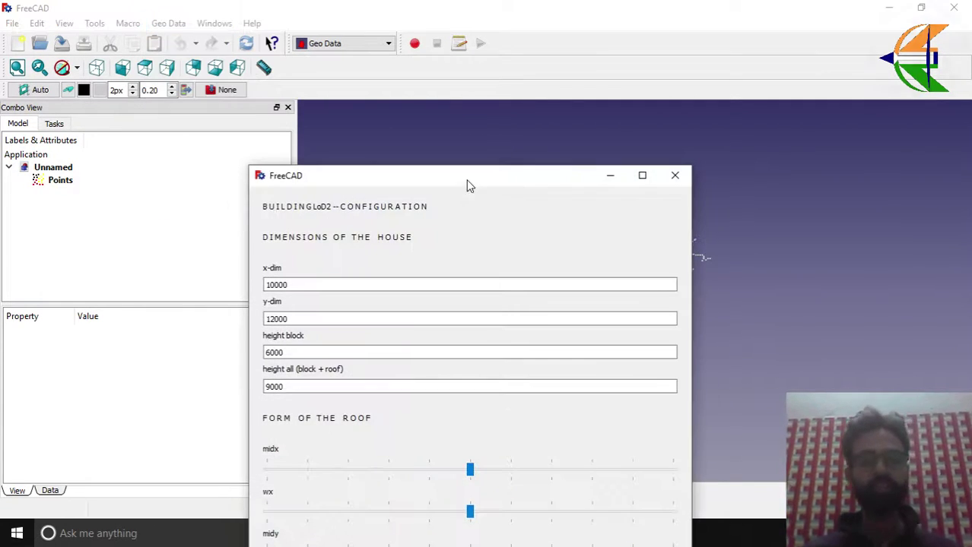
{"action": "left_click_drag", "start_coordinate": [466, 185], "coordinate": [326, 44]}
{"action": "left_click", "coordinate": [160, 142]}
{"action": "left_click_drag", "start_coordinate": [160, 142], "coordinate": [92, 149]}
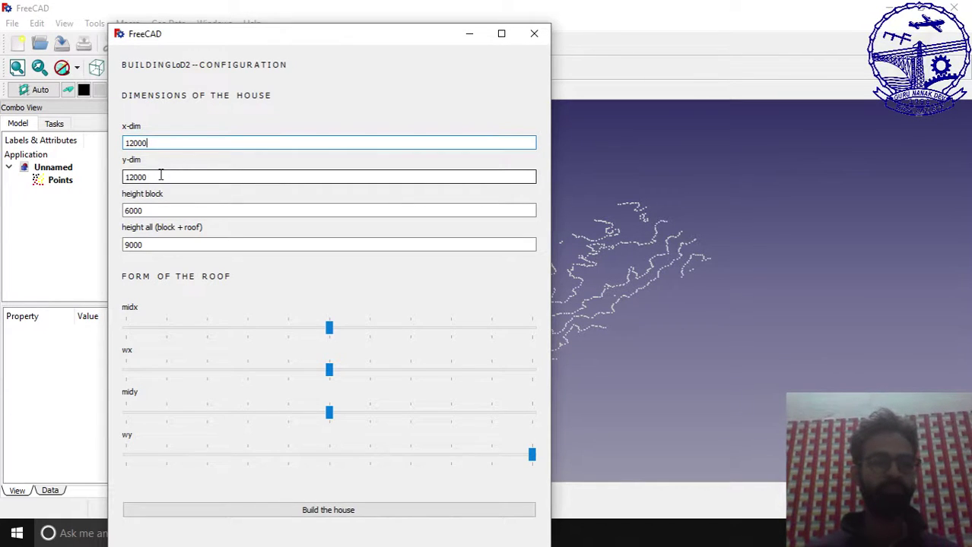
{"action": "left_click", "coordinate": [158, 210]}
{"action": "left_click_drag", "start_coordinate": [158, 210], "coordinate": [83, 218]}
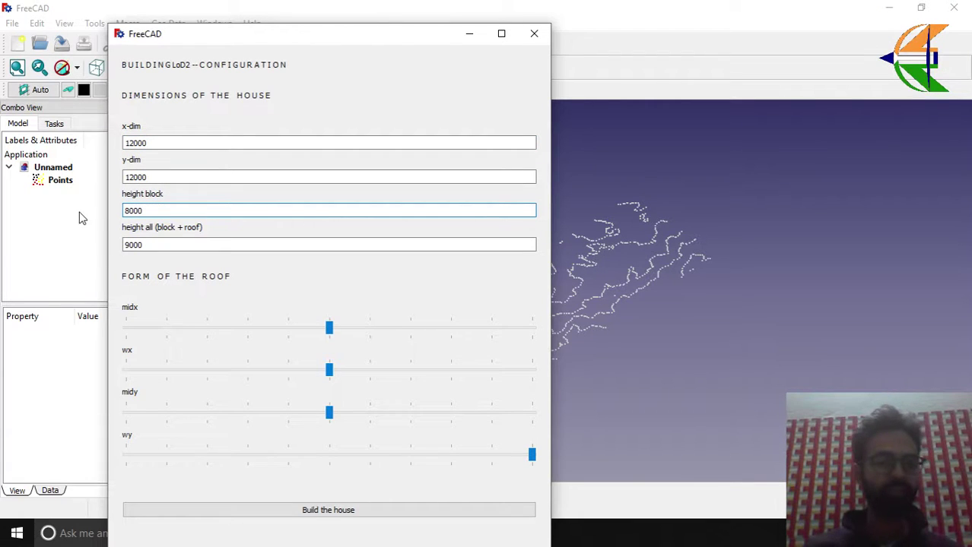
{"action": "left_click_drag", "start_coordinate": [159, 244], "coordinate": [102, 251]}
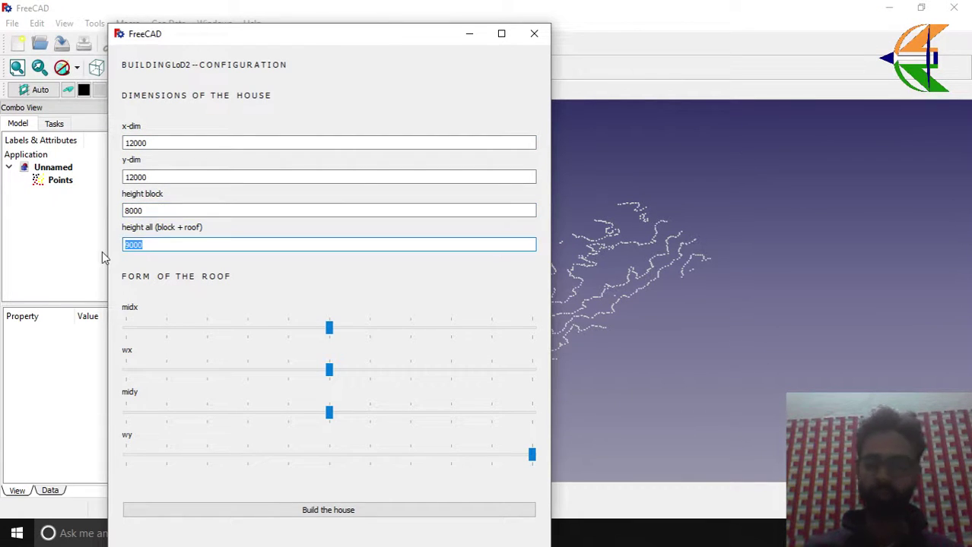
{"action": "type", "text": "10000"}
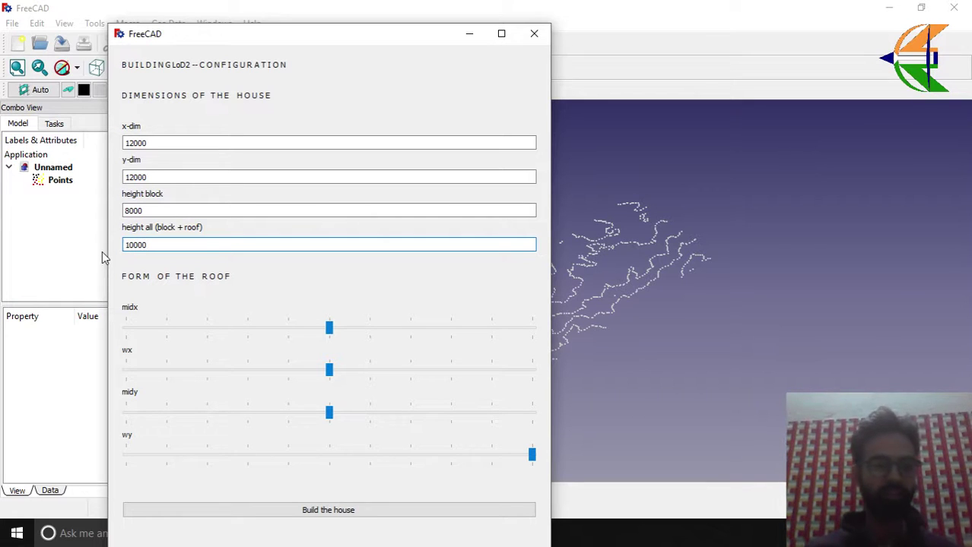
{"action": "left_click", "coordinate": [376, 510]}
{"action": "left_click", "coordinate": [532, 34]}
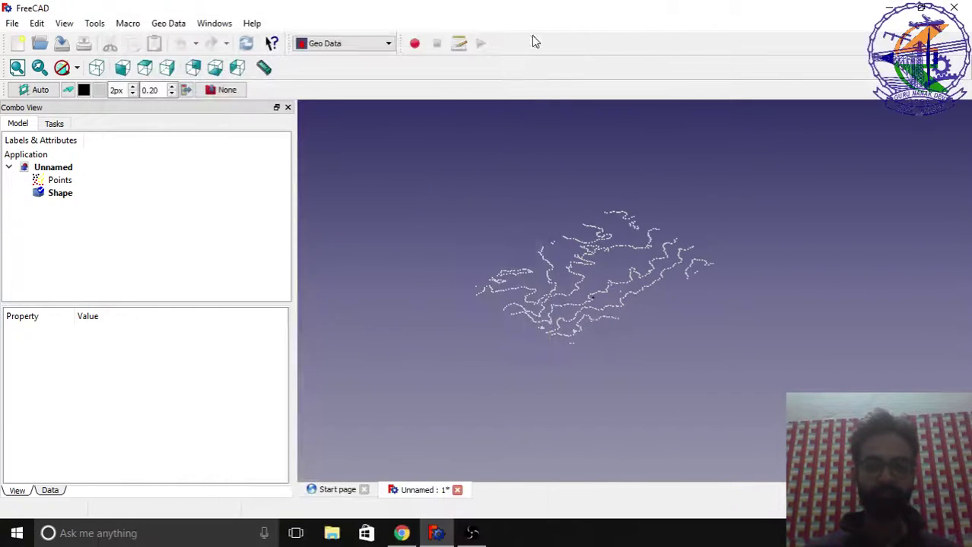
- Select the house Shape and fit the view to it
{"action": "left_click", "coordinate": [72, 195]}
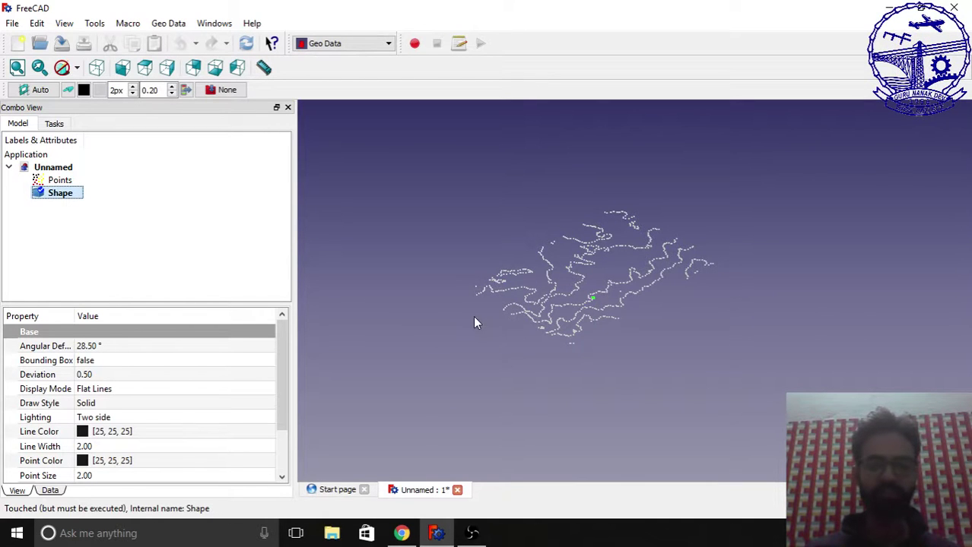
{"action": "left_click", "coordinate": [39, 69]}
{"action": "key", "text": "space"}
{"action": "left_click", "coordinate": [438, 240]}
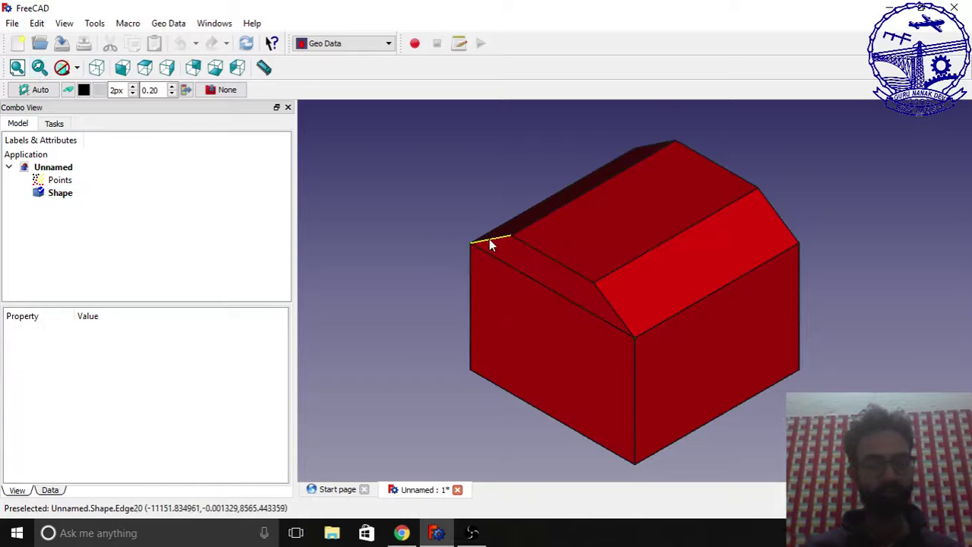
{"action": "scroll", "coordinate": [568, 264], "scroll_direction": "down", "scroll_amount": 10}
{"action": "scroll", "coordinate": [570, 265], "scroll_direction": "down", "scroll_amount": 2}
{"action": "scroll", "coordinate": [570, 265], "scroll_direction": "up", "scroll_amount": 10}
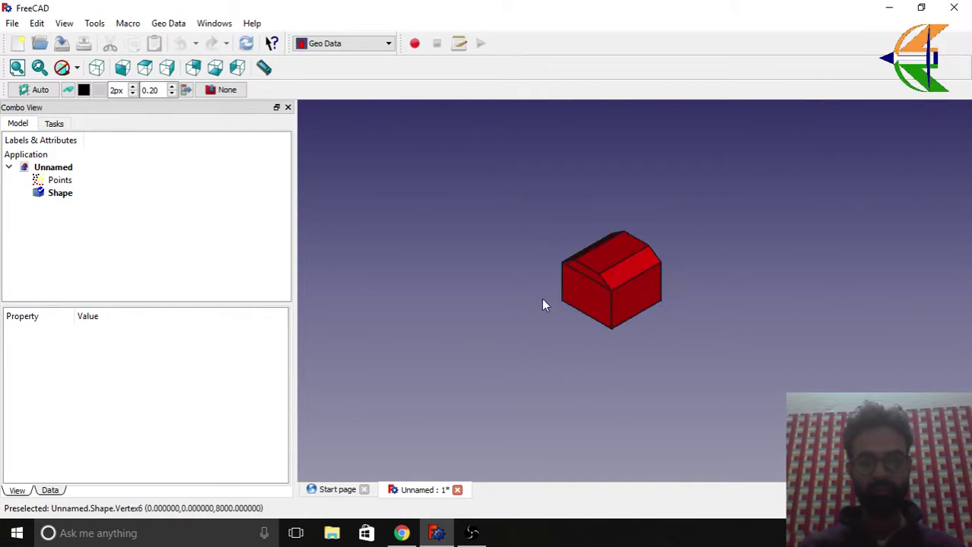
- Orbit and zoom around the red house to compare its size with the elevation points
{"action": "middle_click_drag", "start_coordinate": [547, 305], "coordinate": [632, 304]}
{"action": "scroll", "coordinate": [631, 299], "scroll_direction": "down", "scroll_amount": 8}
{"action": "scroll", "coordinate": [631, 298], "scroll_direction": "down", "scroll_amount": 5}
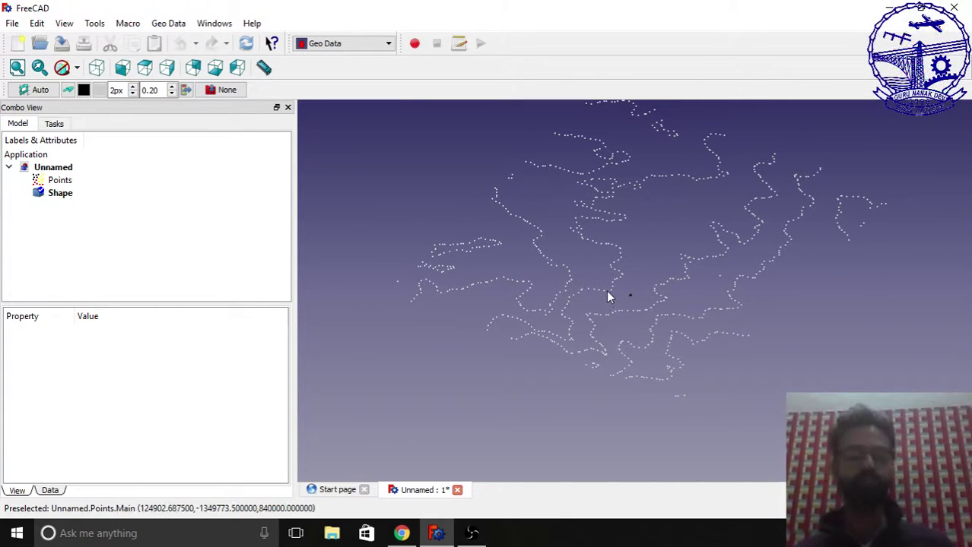
{"action": "scroll", "coordinate": [608, 297], "scroll_direction": "up", "scroll_amount": 10}
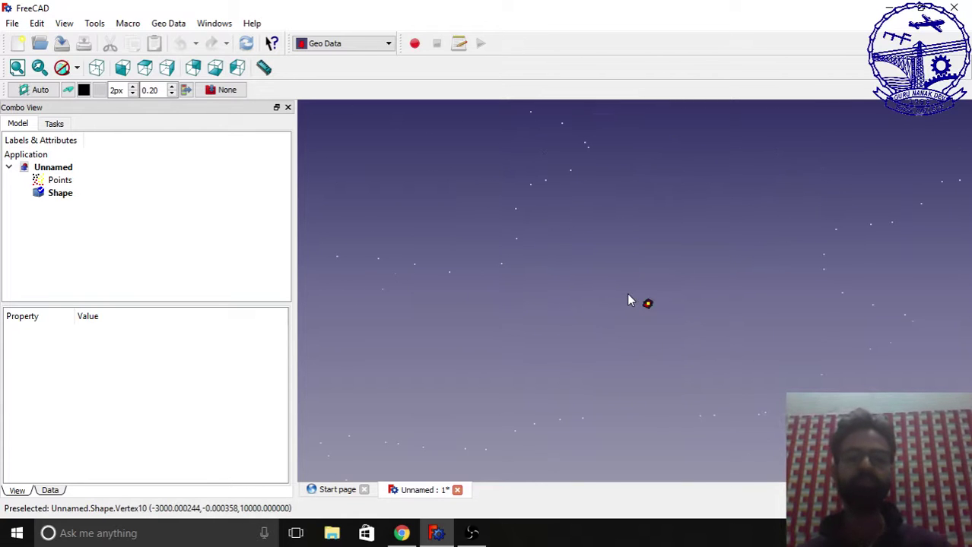
{"action": "scroll", "coordinate": [640, 318], "scroll_direction": "up", "scroll_amount": 4}
{"action": "scroll", "coordinate": [639, 318], "scroll_direction": "down", "scroll_amount": 1}
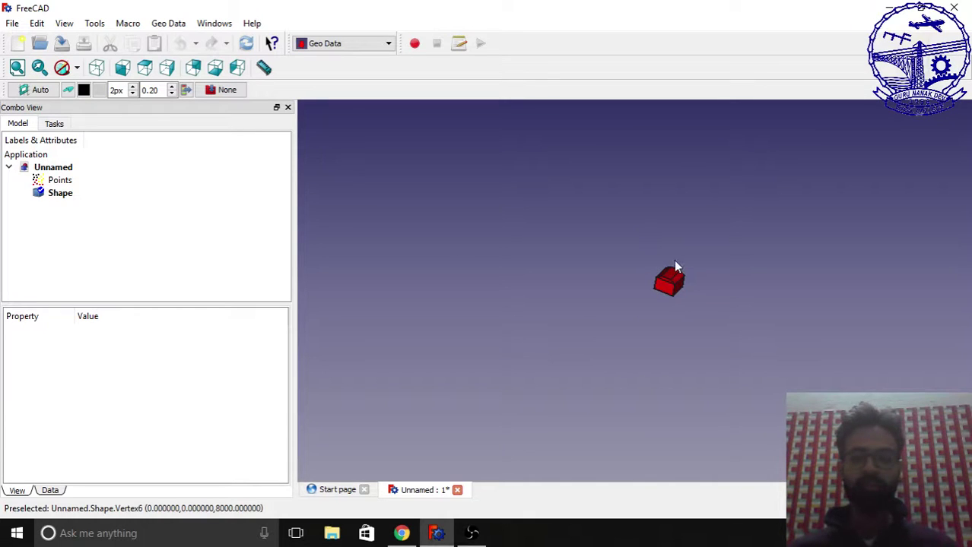
{"action": "scroll", "coordinate": [681, 268], "scroll_direction": "up", "scroll_amount": 3}
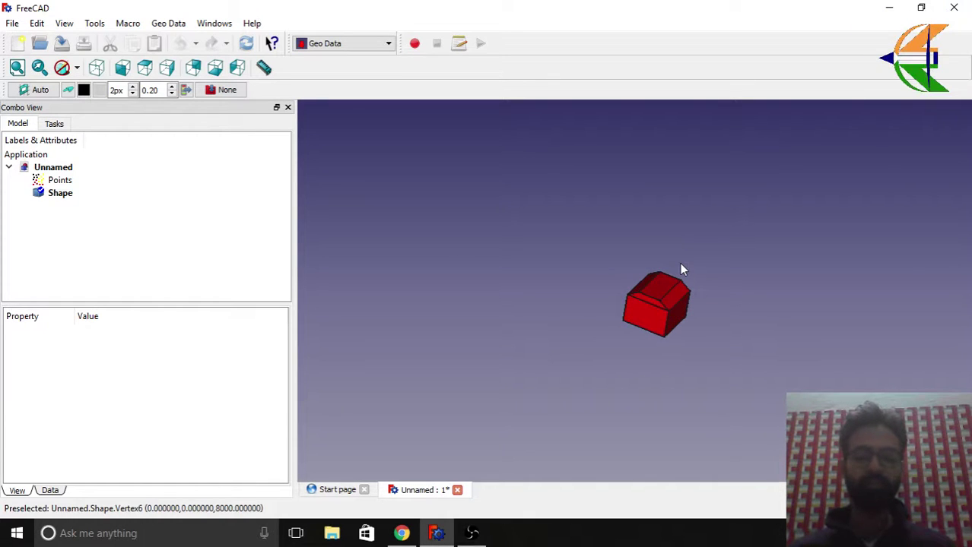